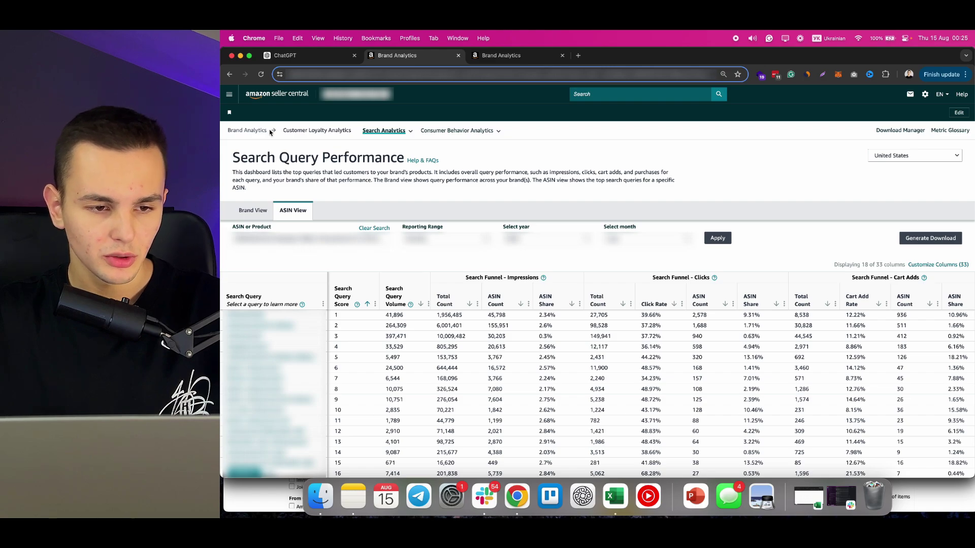
Step: Open and close the site's main navigation menu, then scroll the current report page
{"action": "left_click", "coordinate": [235, 97]}
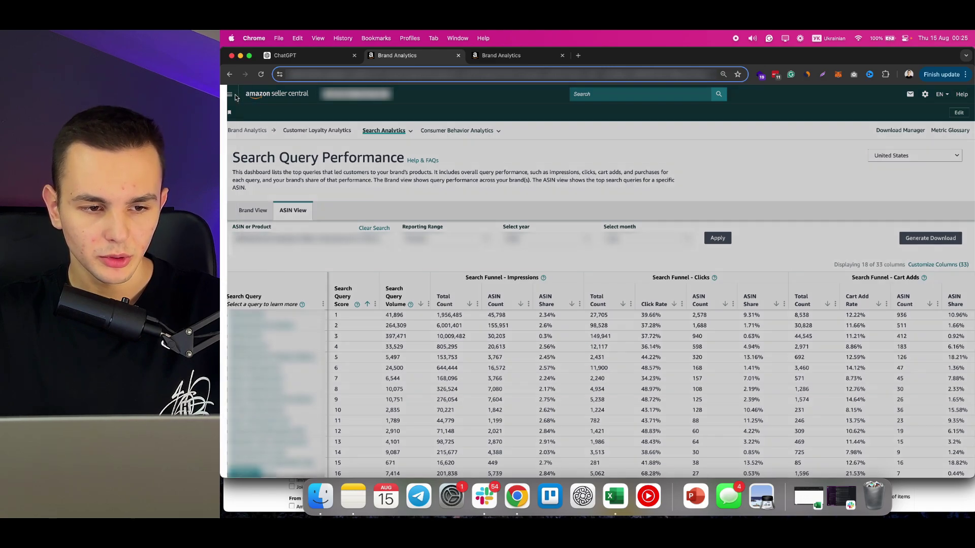
{"action": "mouse_move", "coordinate": [258, 197]}
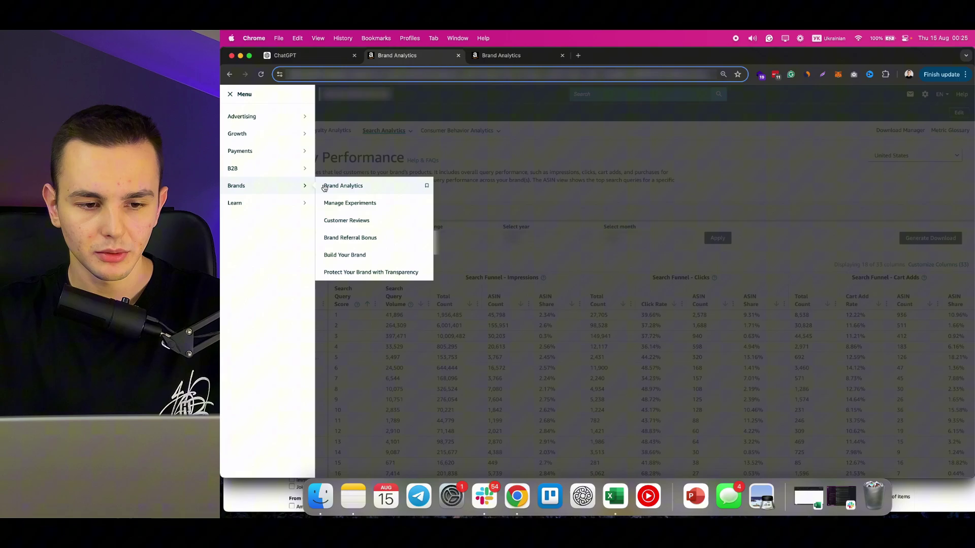
{"action": "left_click", "coordinate": [231, 96]}
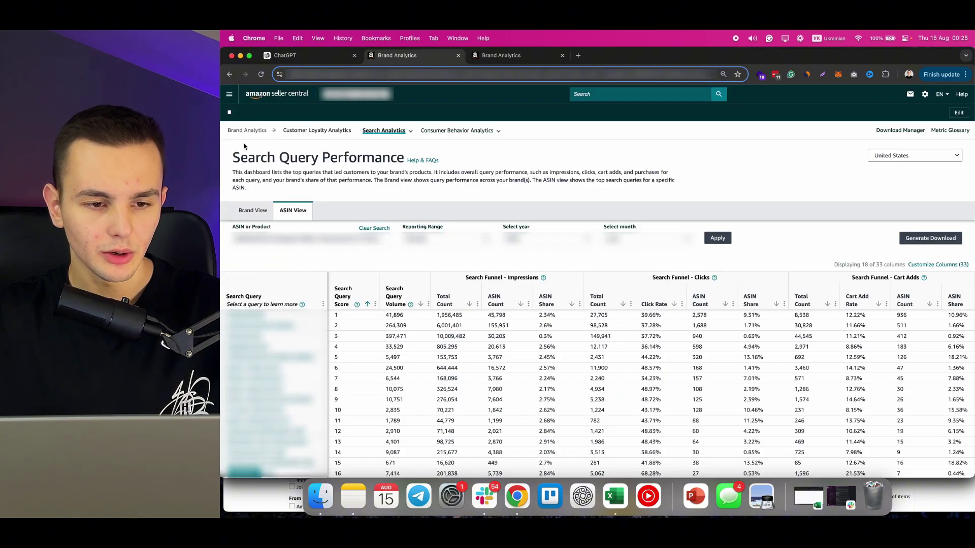
{"action": "mouse_move", "coordinate": [385, 131]}
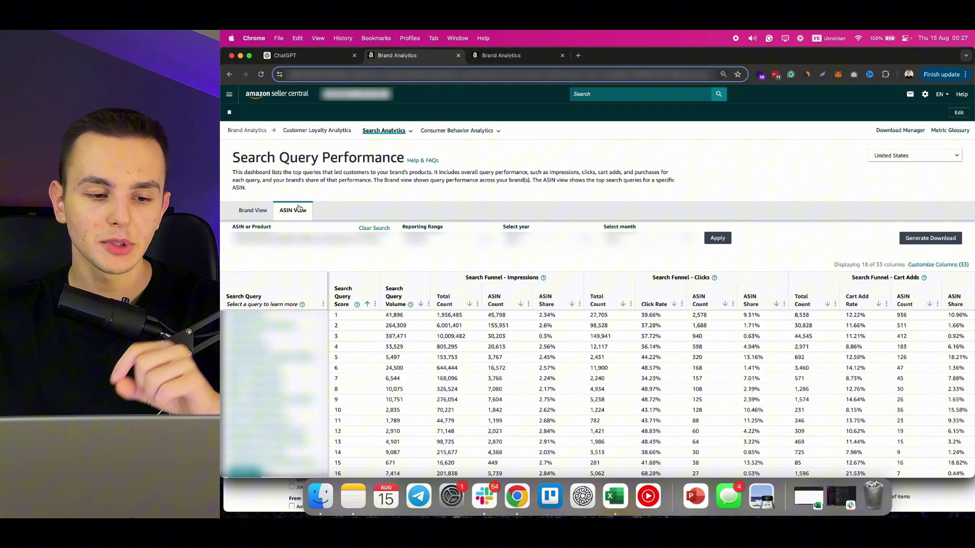
{"action": "scroll", "coordinate": [335, 203], "scroll_direction": "down", "scroll_amount": 4}
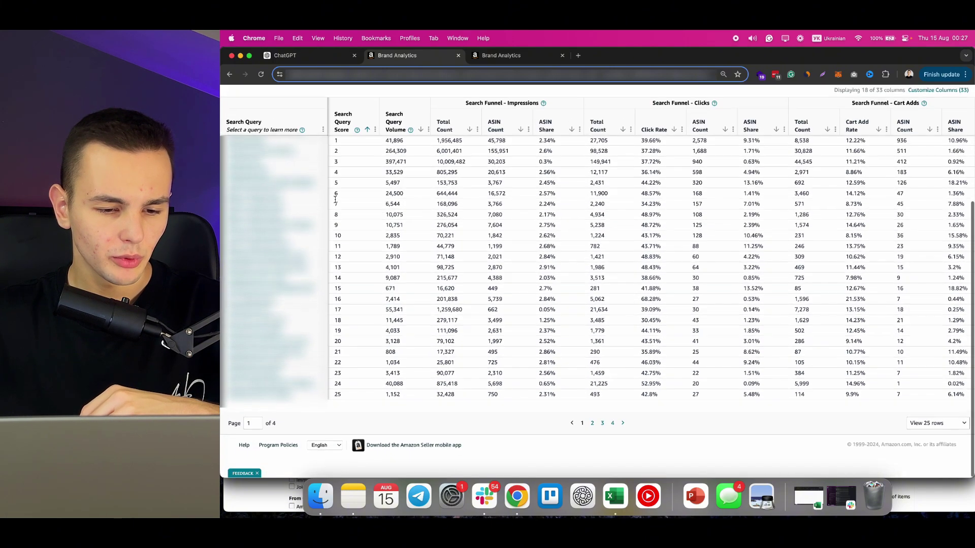
{"action": "scroll", "coordinate": [335, 200], "scroll_direction": "up", "scroll_amount": 4}
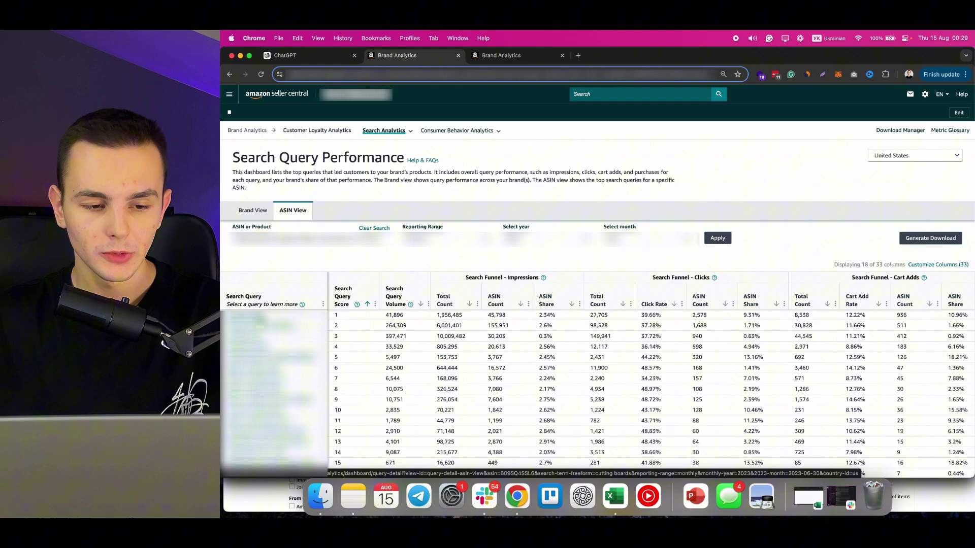
Step: Switch to the Search Query Details page and highlight the dashboard description's opening words
{"action": "key", "text": "ctrl+Tab"}
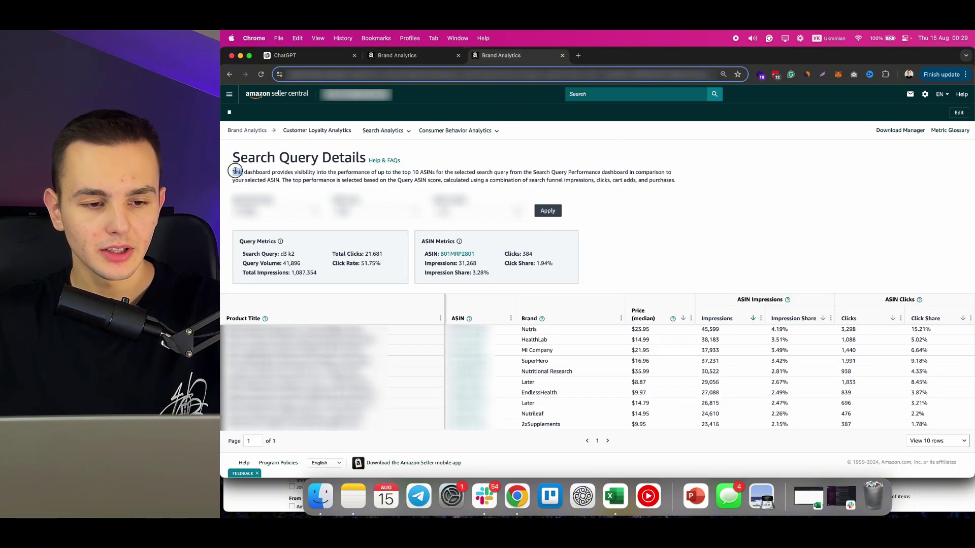
{"action": "left_click_drag", "start_coordinate": [235, 172], "coordinate": [512, 173]}
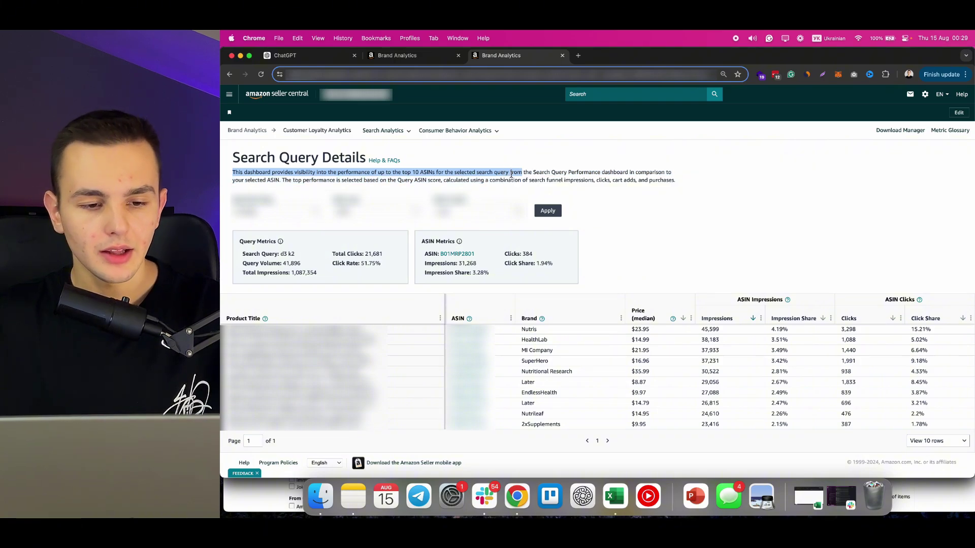
{"action": "left_click", "coordinate": [702, 231]}
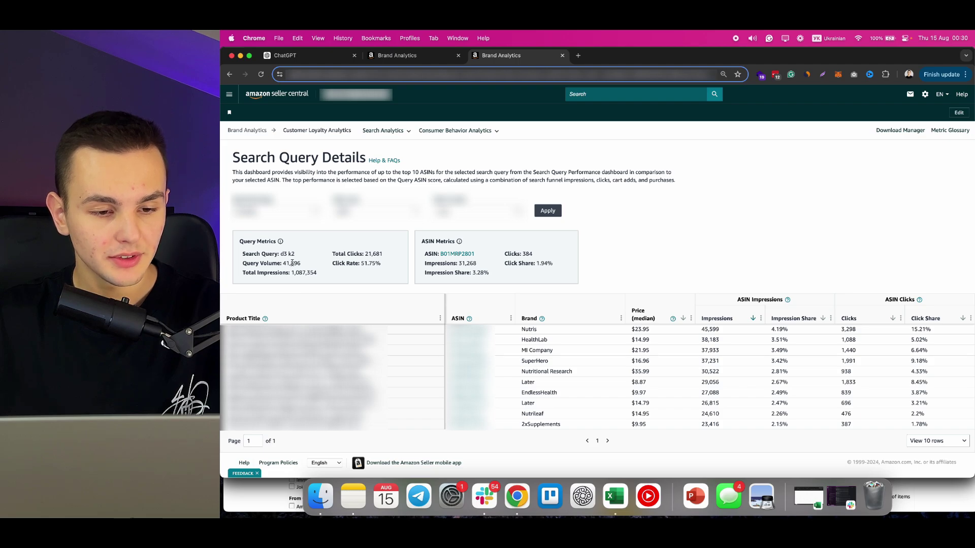
{"action": "left_click_drag", "start_coordinate": [243, 261], "coordinate": [266, 261]}
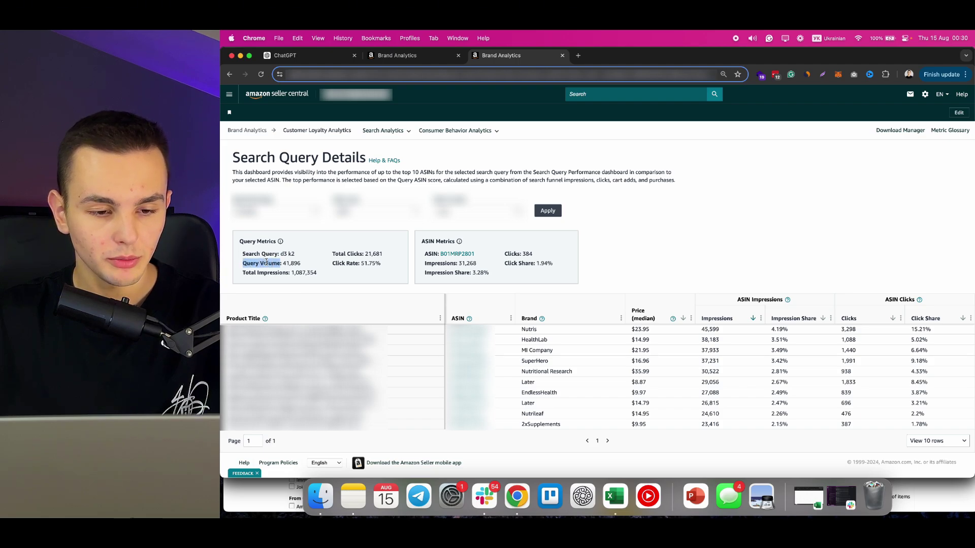
{"action": "double_click", "coordinate": [292, 262]}
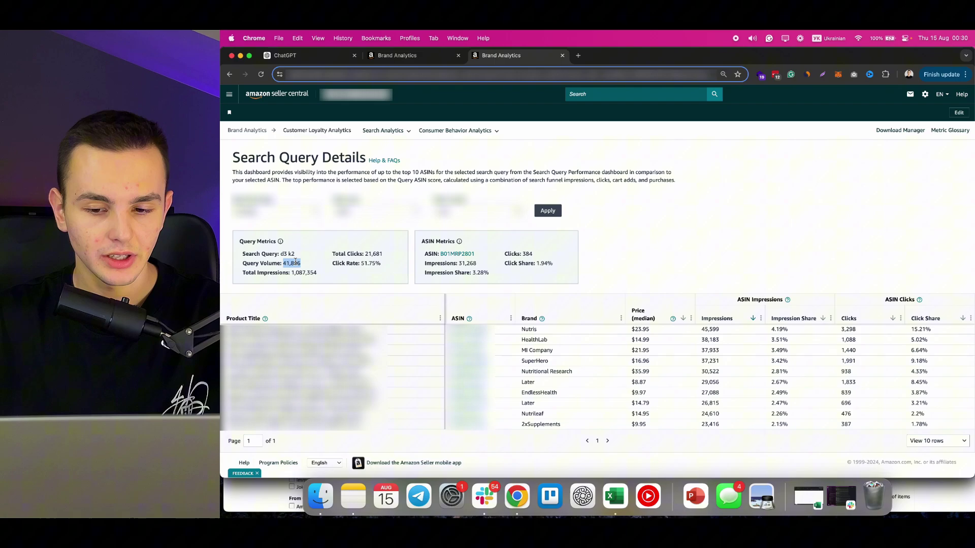
{"action": "double_click", "coordinate": [704, 328]}
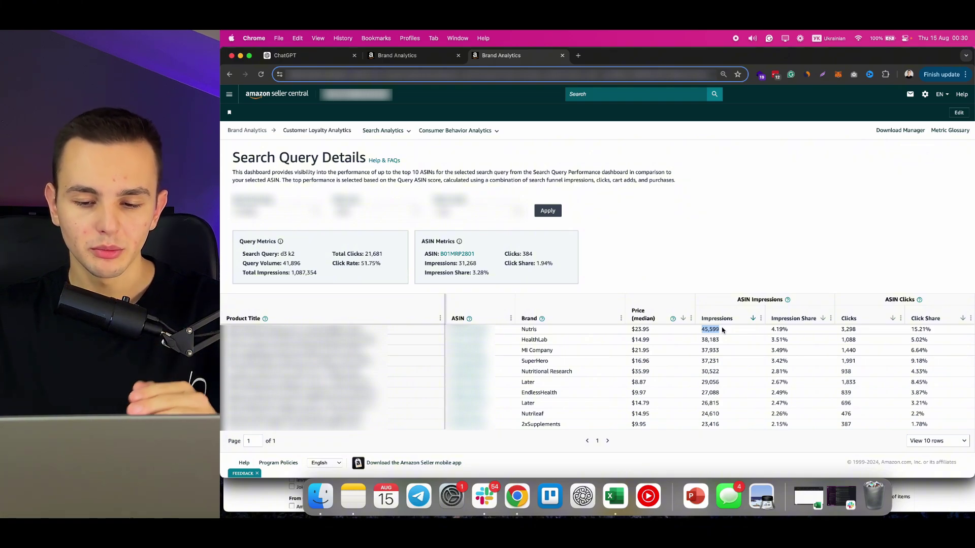
{"action": "left_click", "coordinate": [723, 330]}
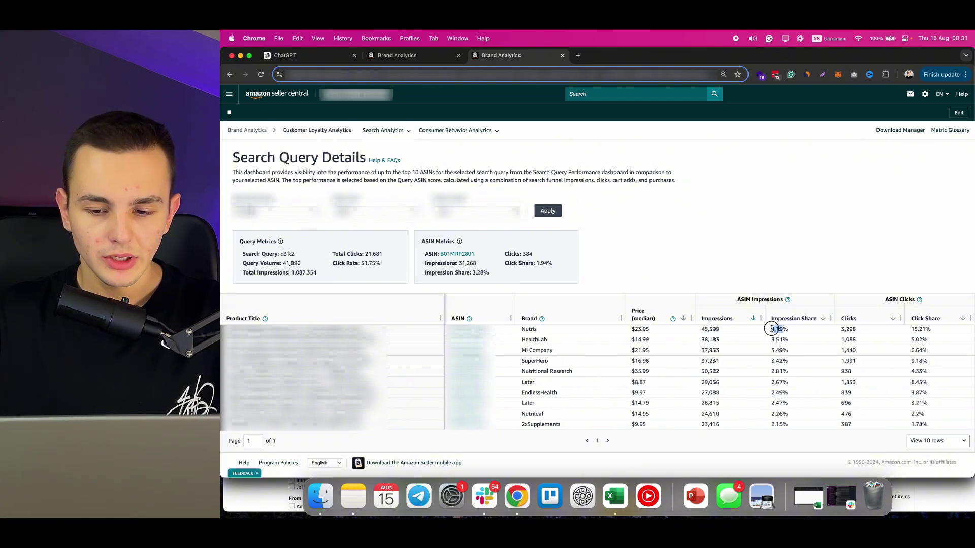
{"action": "left_click_drag", "start_coordinate": [770, 329], "coordinate": [797, 331]}
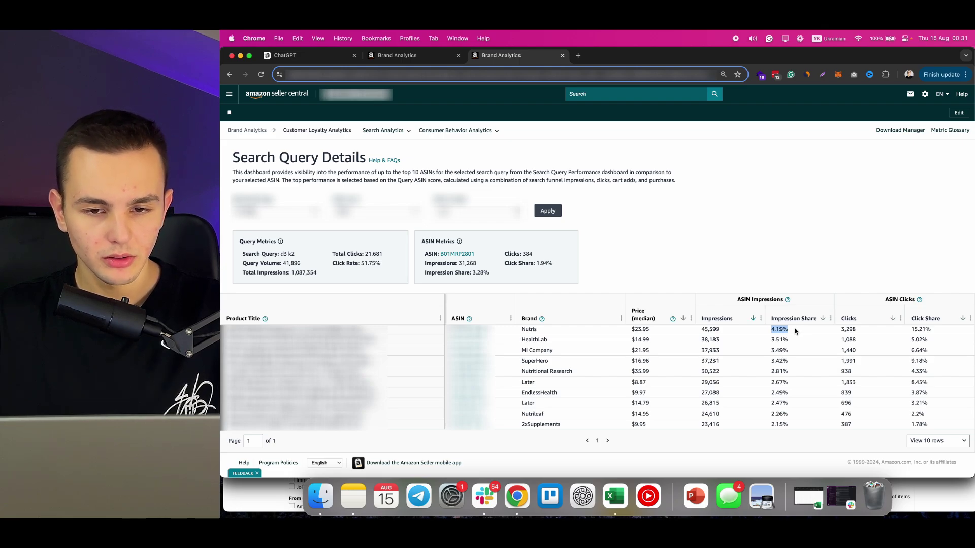
{"action": "left_click", "coordinate": [796, 331]}
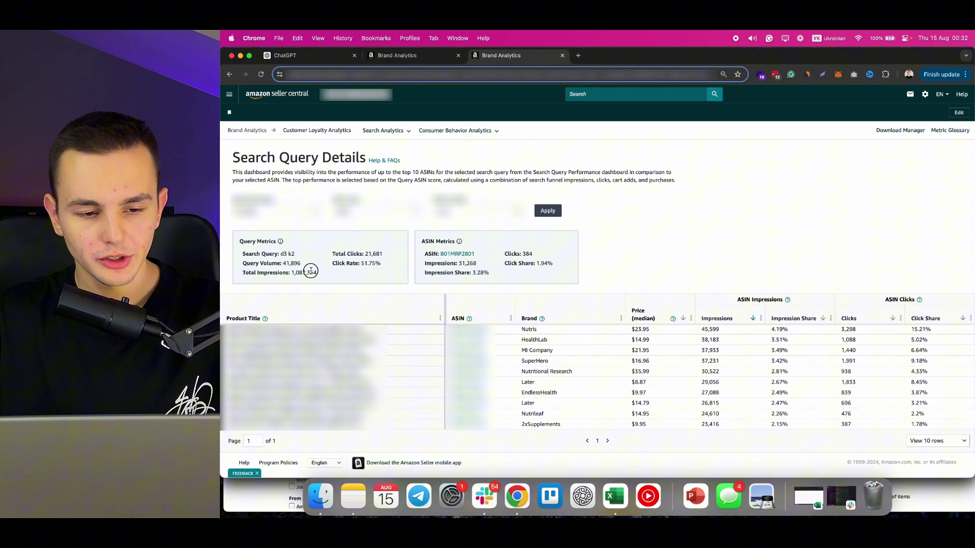
{"action": "mouse_move", "coordinate": [317, 274]}
{"action": "left_mouse_down"}
{"action": "mouse_move", "coordinate": [264, 272]}
{"action": "mouse_move", "coordinate": [301, 263]}
{"action": "left_mouse_up"}
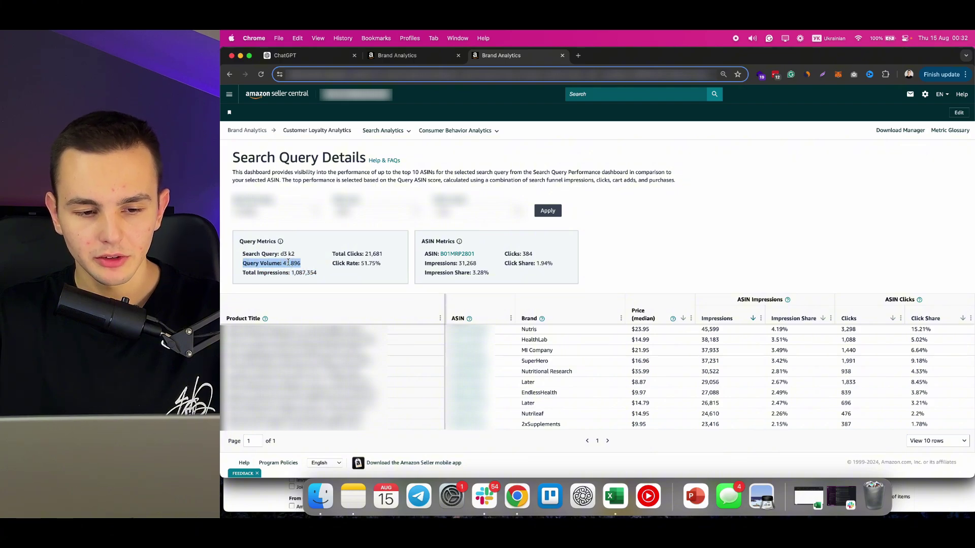
{"action": "left_click", "coordinate": [298, 264]}
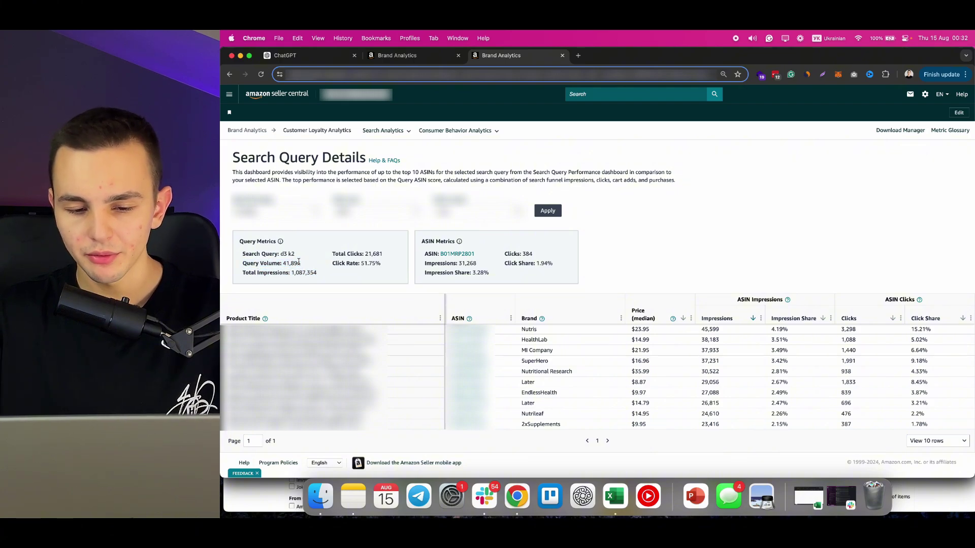
{"action": "left_click_drag", "start_coordinate": [302, 264], "coordinate": [327, 272]}
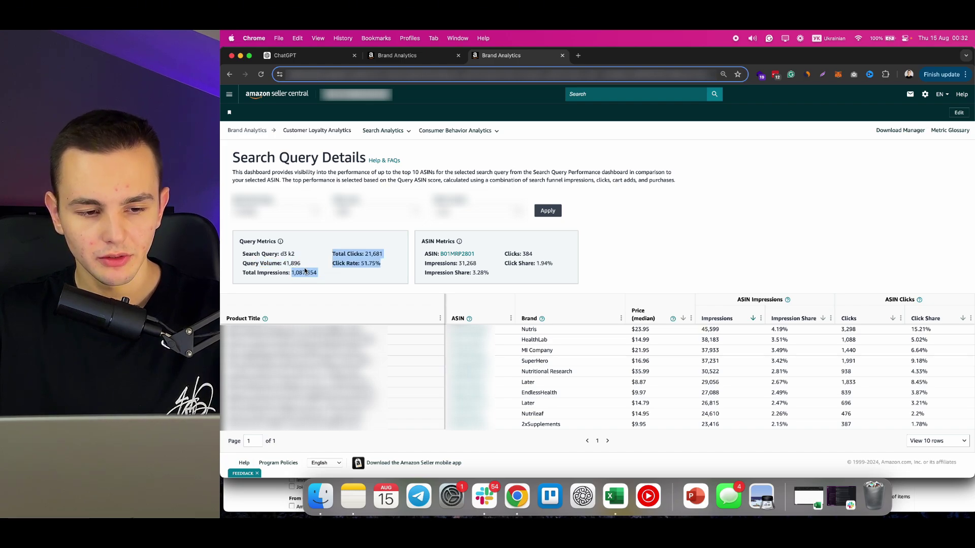
{"action": "double_click", "coordinate": [286, 262]}
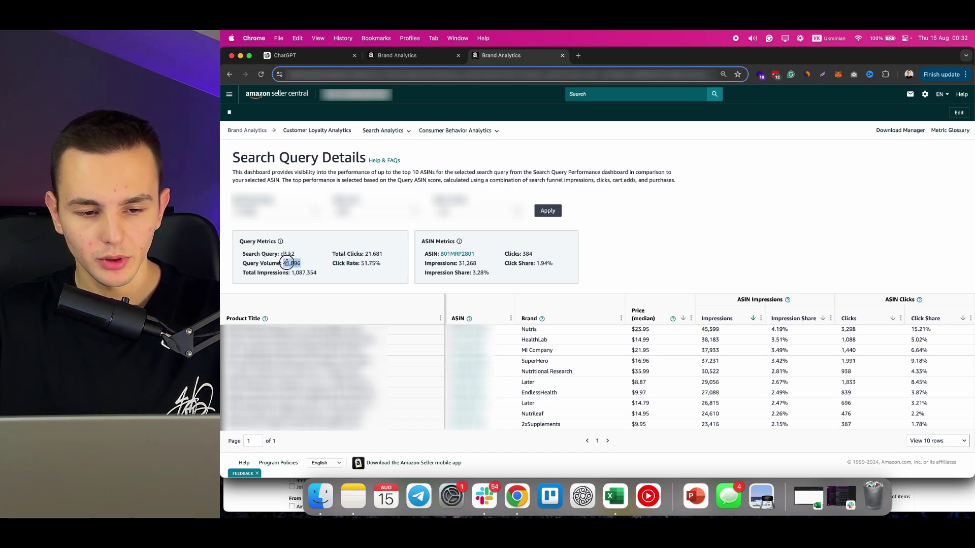
Step: Compute 1,087,354 impressions ÷ 41,896 query volume in Calculator (≈25.95), then close it
{"action": "left_click", "coordinate": [312, 265]}
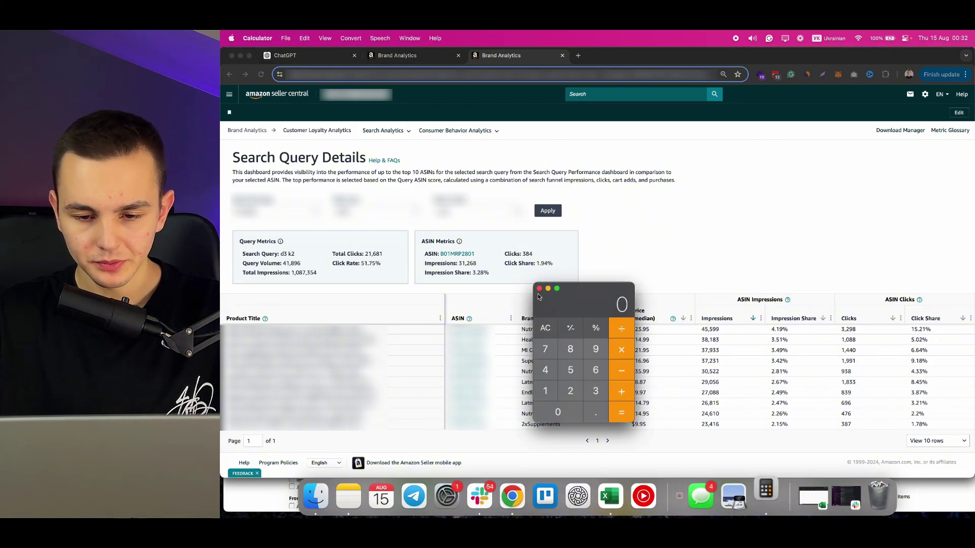
{"action": "key", "text": "ctrl+space"}
{"action": "type", "text": "1087354"}
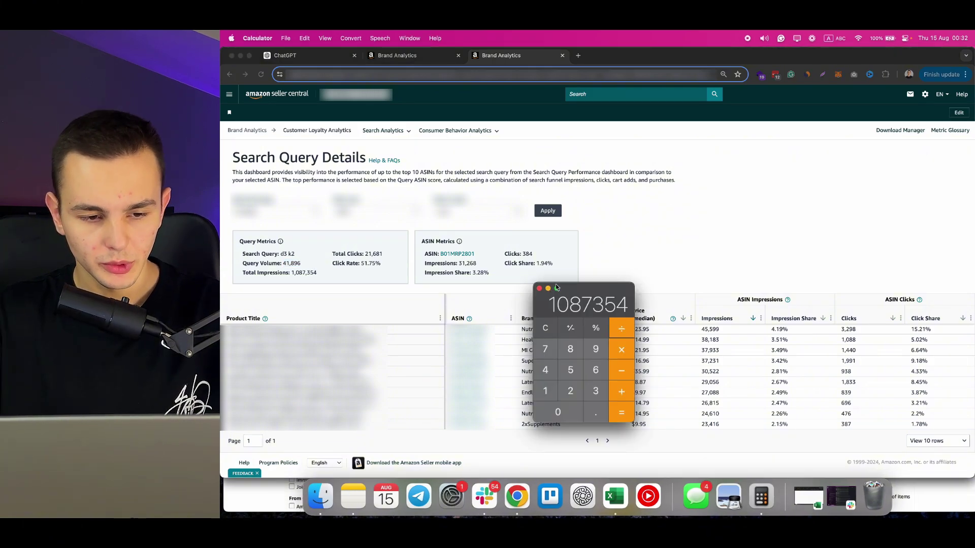
{"action": "key", "text": "slash"}
{"action": "type", "text": "41896"}
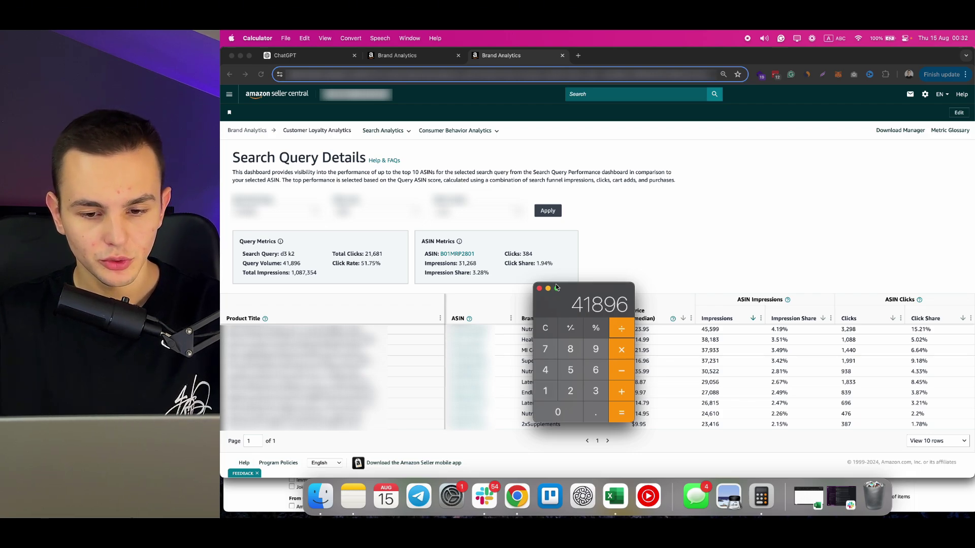
{"action": "key", "text": "Return"}
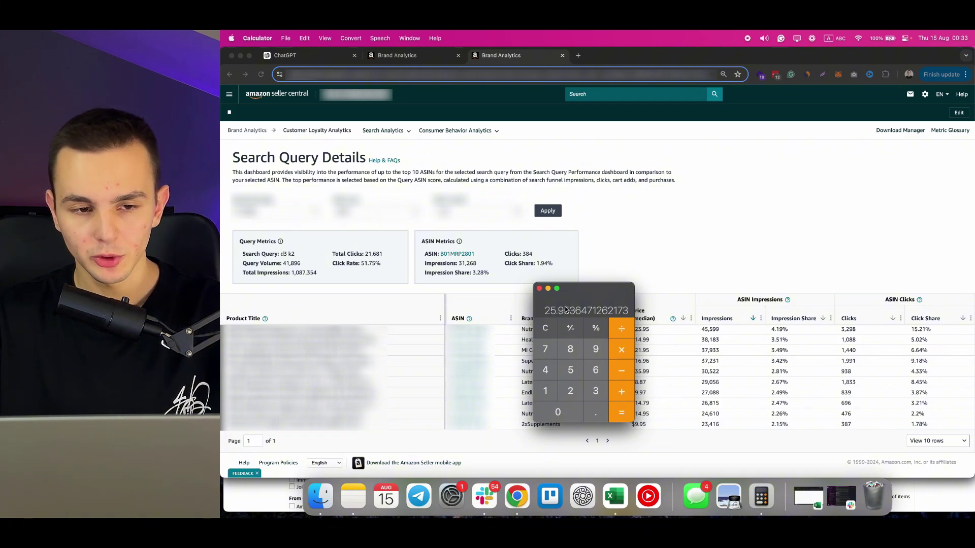
{"action": "left_click", "coordinate": [540, 289]}
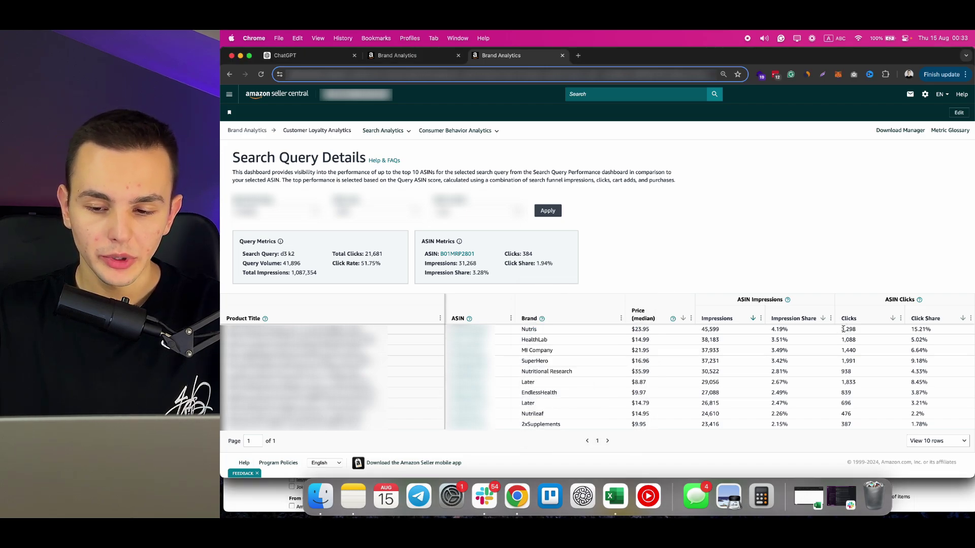
Step: Highlight the Nutris clicks value 3,298 and 15.21% click share, then return to Search Query Performance
{"action": "left_click_drag", "start_coordinate": [843, 329], "coordinate": [945, 332]}
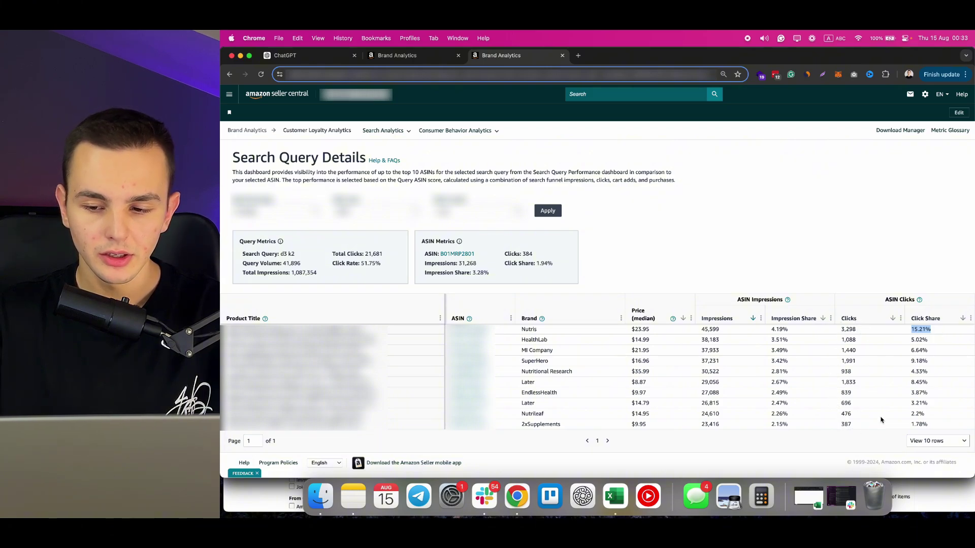
{"action": "left_click", "coordinate": [918, 330]}
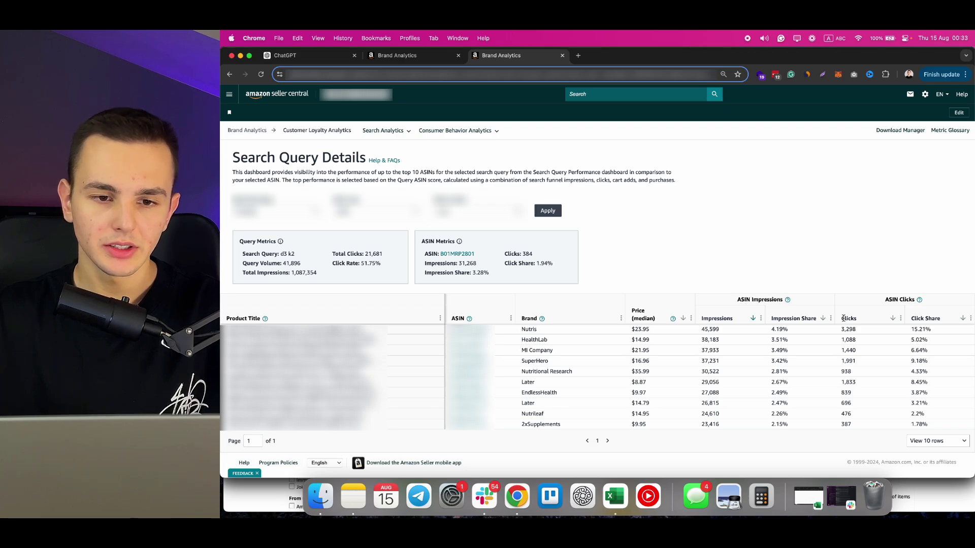
{"action": "left_click", "coordinate": [422, 57]}
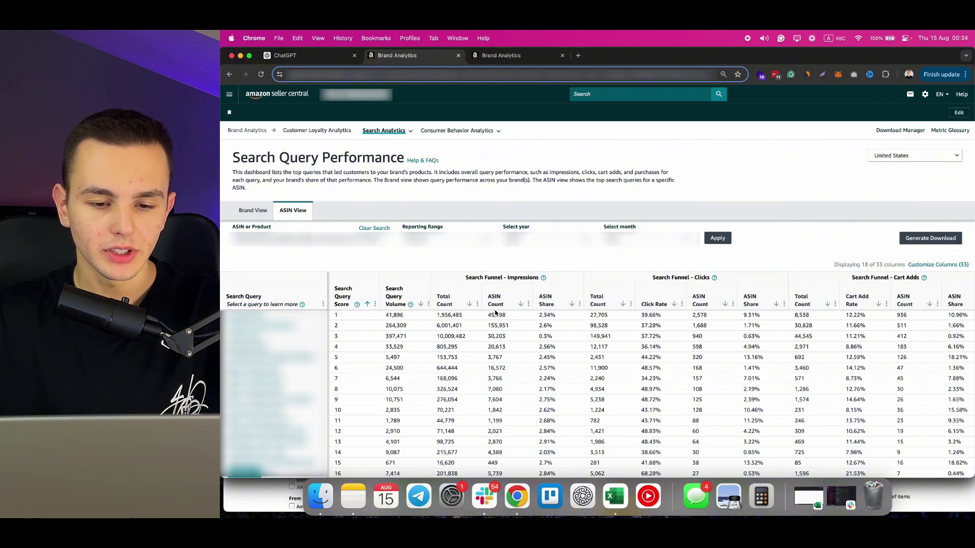
Step: Select the first query's total click count and go back to Search Query Details for d3 k2
{"action": "double_click", "coordinate": [606, 315]}
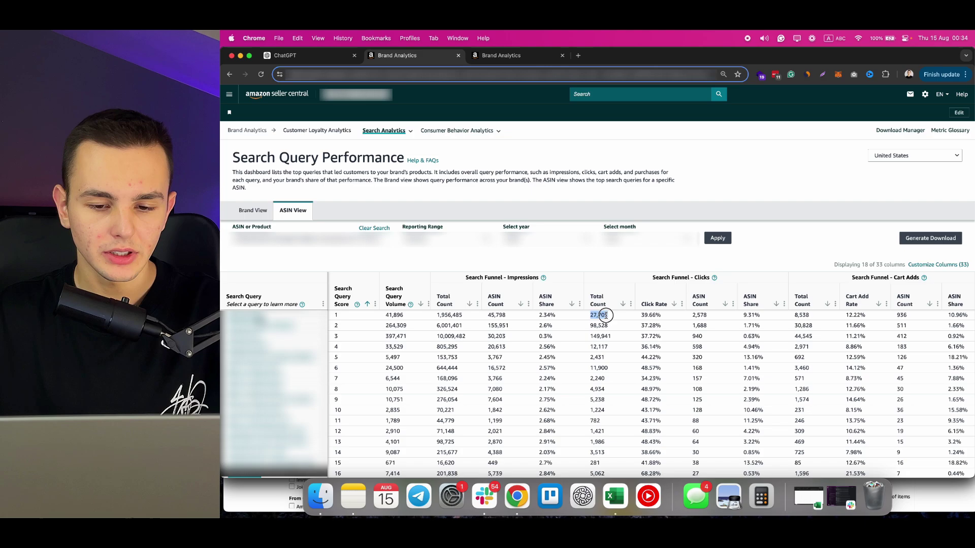
{"action": "left_click", "coordinate": [510, 57]}
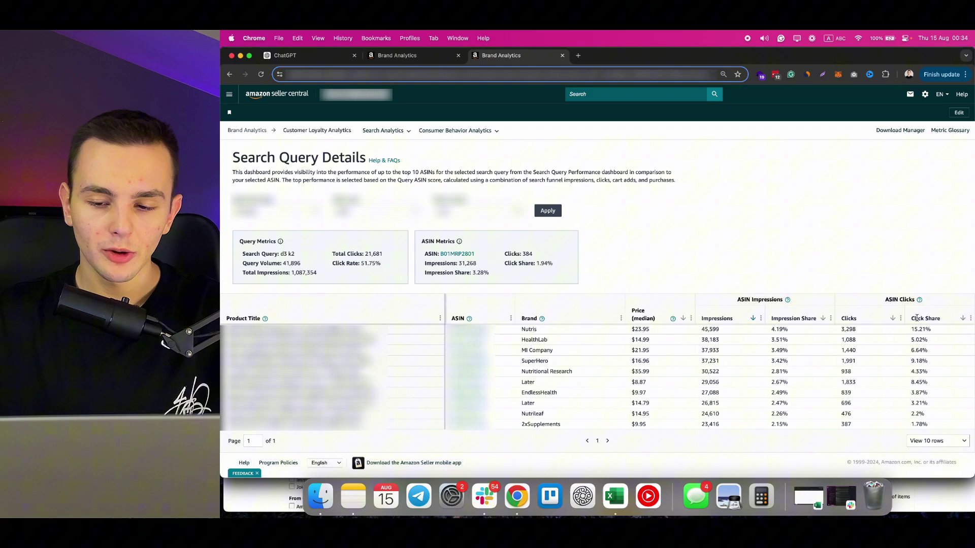
Step: Highlight the Nutris row's clicks 3,298 and impressions 45,599, then the metrics and ASIN table text
{"action": "double_click", "coordinate": [853, 329]}
{"action": "double_click", "coordinate": [705, 329]}
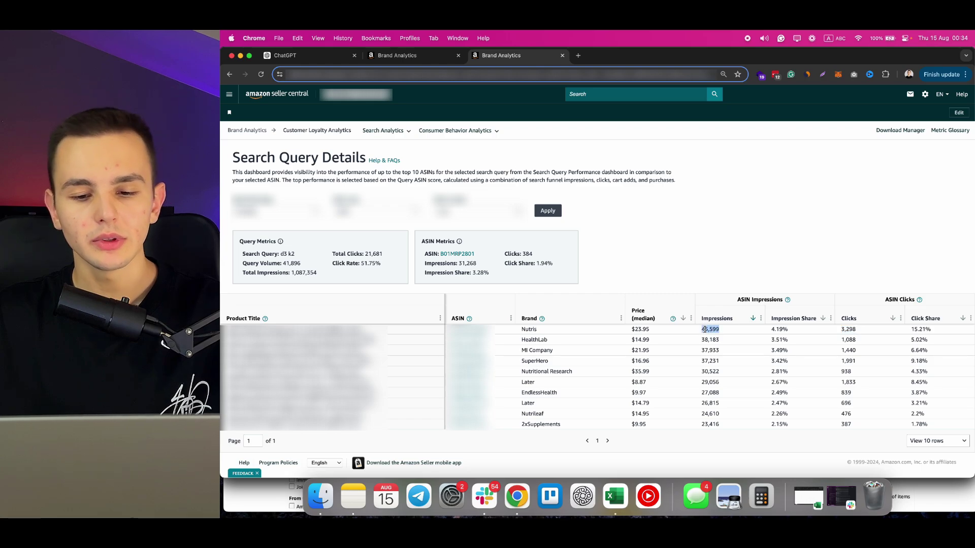
{"action": "left_click", "coordinate": [713, 266]}
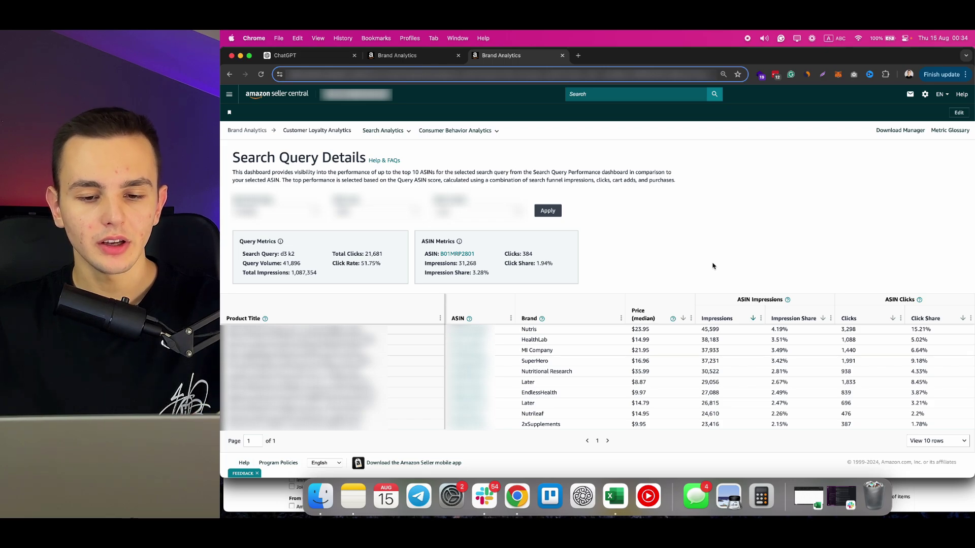
{"action": "left_click_drag", "start_coordinate": [713, 266], "coordinate": [511, 440]}
{"action": "left_click", "coordinate": [625, 238]}
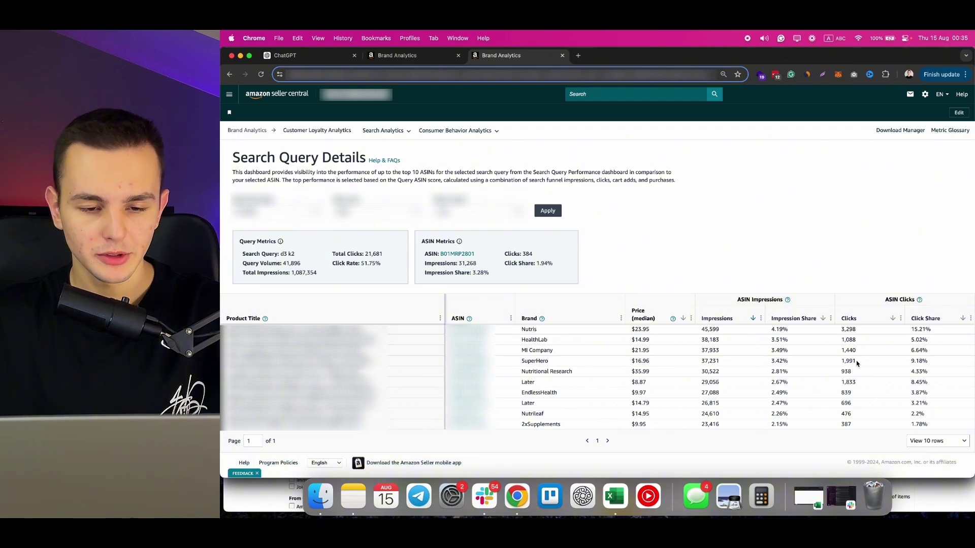
Step: Capture a screenshot of the top-10 ASIN table and bring up the ChatGPT conversation
{"action": "key", "text": "super+shift+5"}
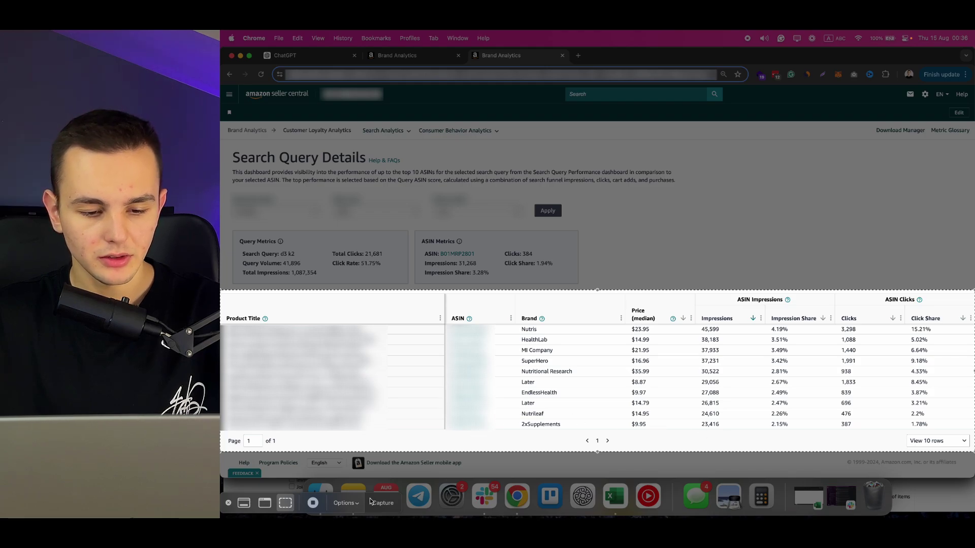
{"action": "key", "text": "Return"}
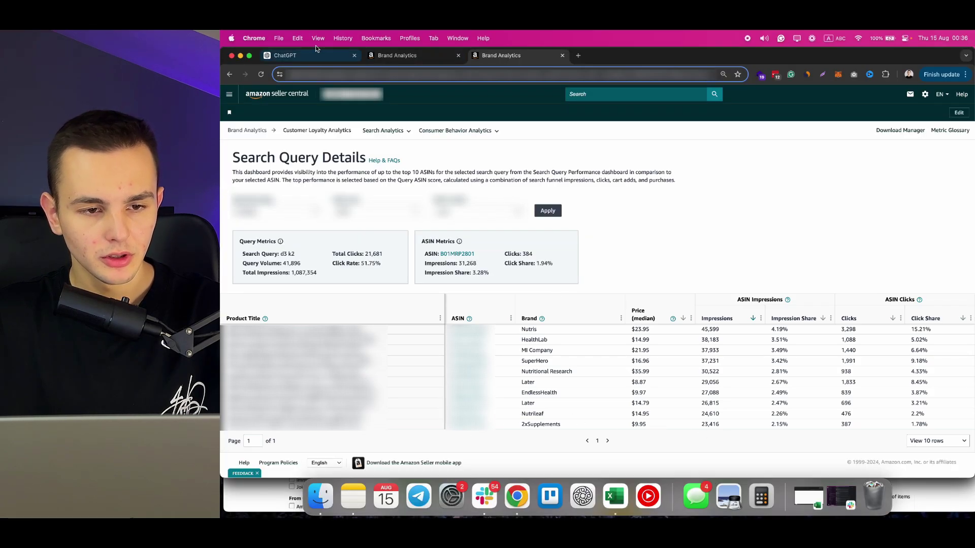
{"action": "left_click", "coordinate": [307, 57]}
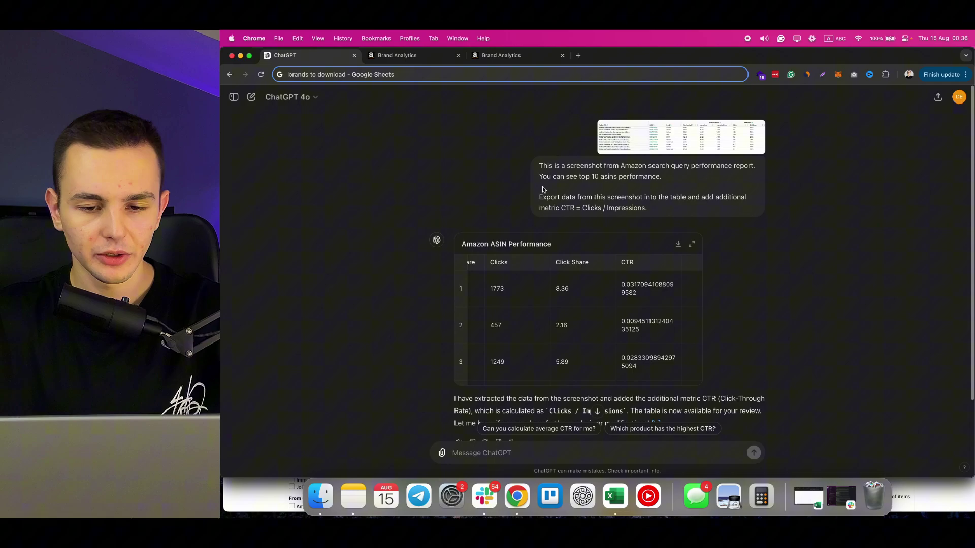
Step: Reread the earlier ChatGPT prompt, including its Export instruction
{"action": "left_click_drag", "start_coordinate": [540, 166], "coordinate": [666, 178]}
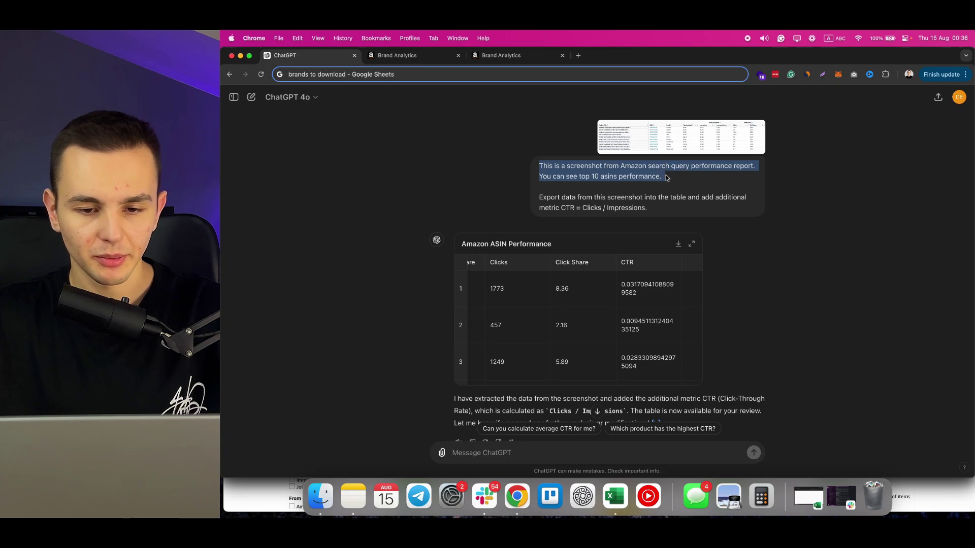
{"action": "left_click_drag", "start_coordinate": [539, 198], "coordinate": [639, 209]}
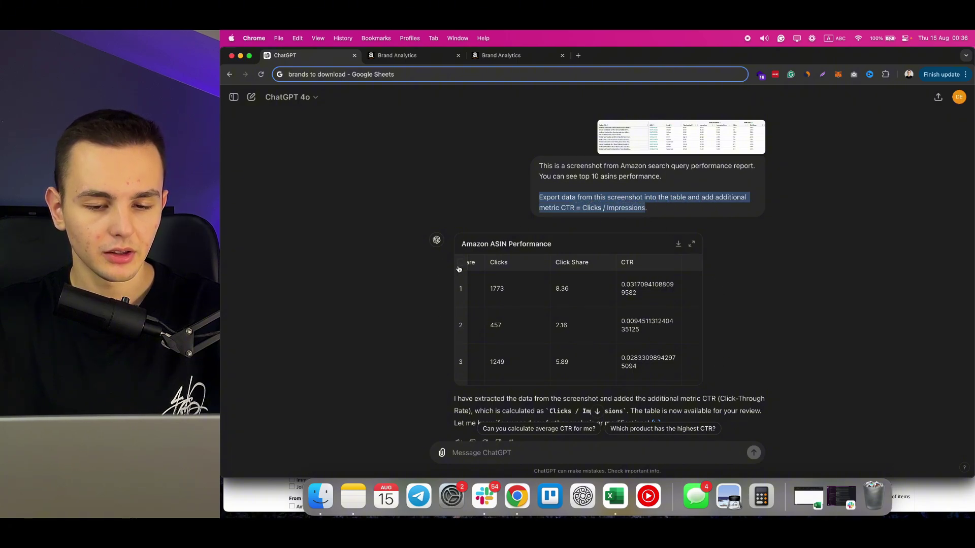
{"action": "scroll", "coordinate": [762, 279], "scroll_direction": "down", "scroll_amount": 2}
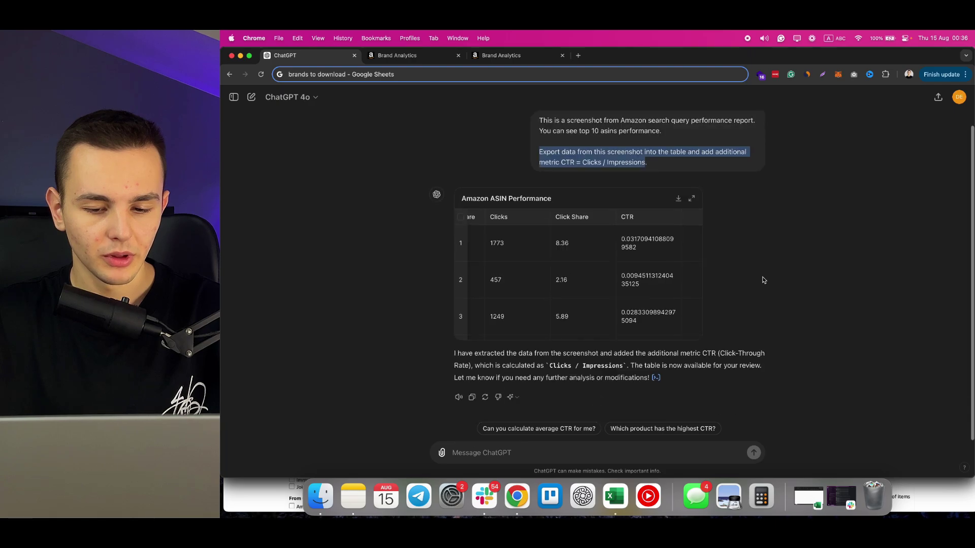
Step: Send the screenshot with 'do this one more time with this screenshot' and open Amazon_ASIN_Performance_2.csv in Excel
{"action": "left_click", "coordinate": [545, 452]}
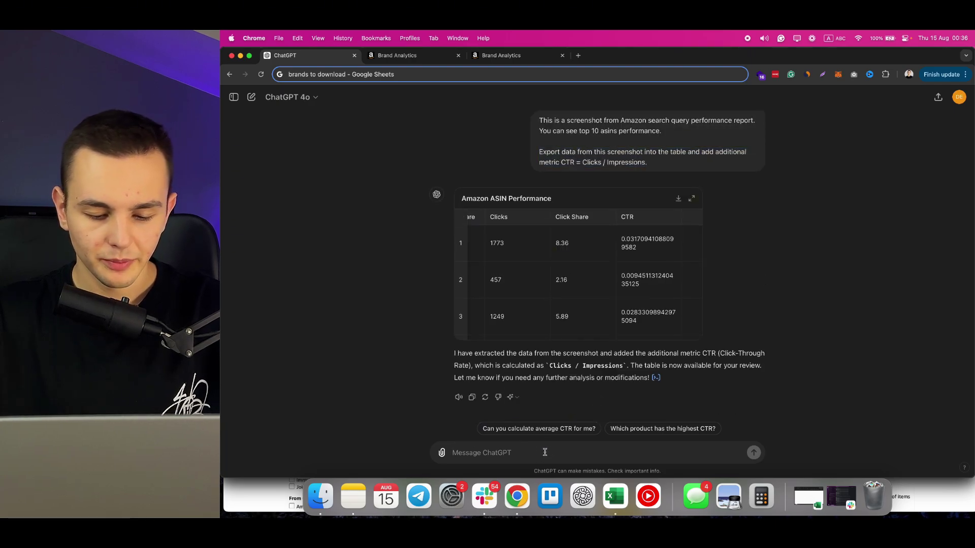
{"action": "type", "text": "do this one more t"}
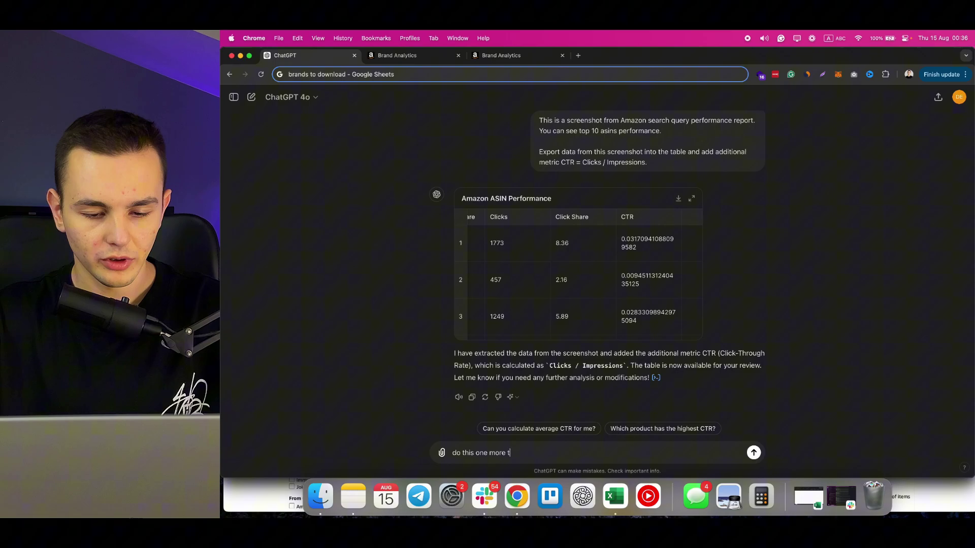
{"action": "type", "text": "ime with this scr"}
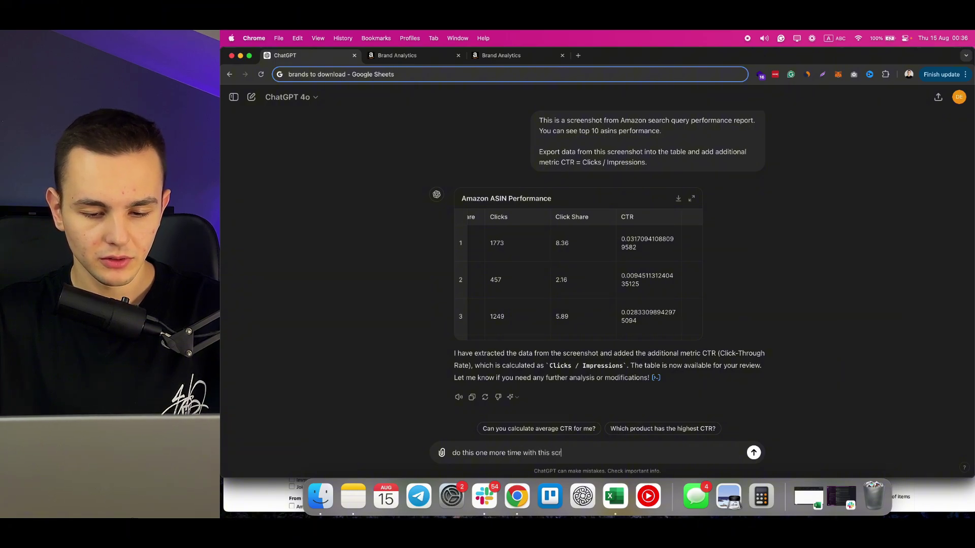
{"action": "type", "text": "eenshot"}
{"action": "key", "text": "super+v"}
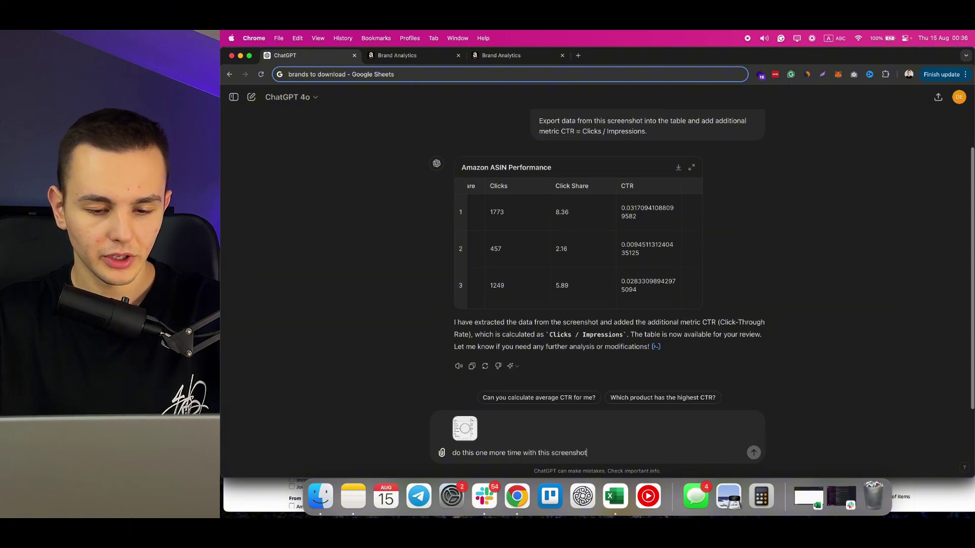
{"action": "left_click", "coordinate": [751, 458]}
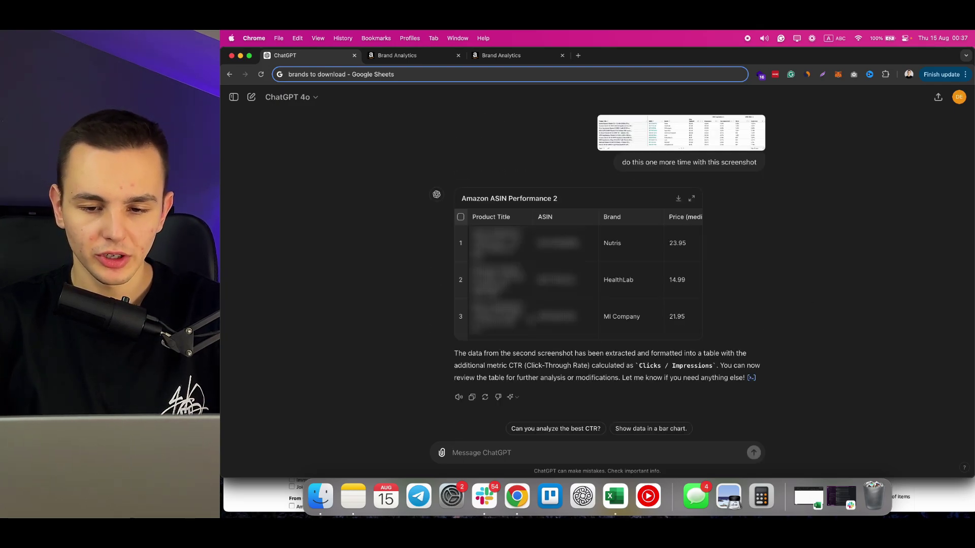
{"action": "left_click", "coordinate": [678, 199]}
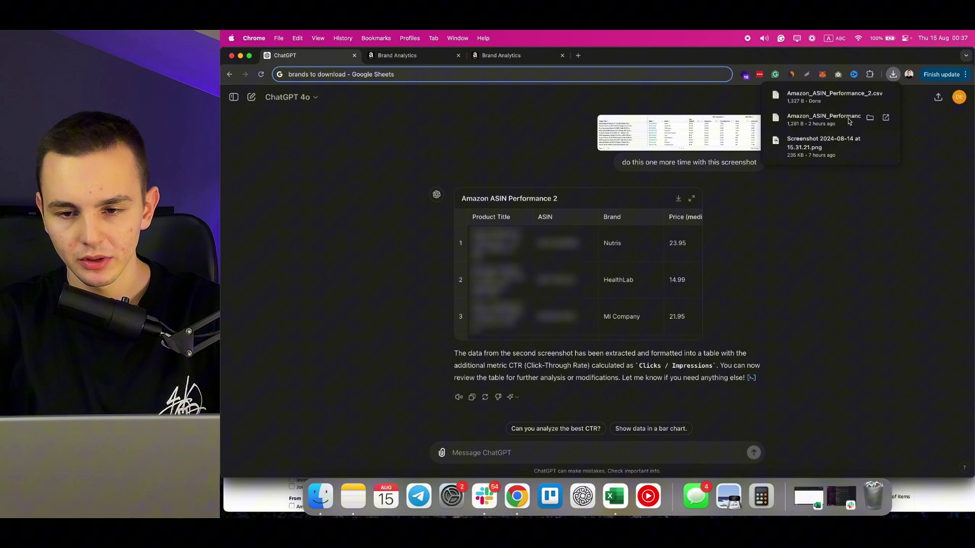
{"action": "left_click_drag", "start_coordinate": [823, 96], "coordinate": [621, 504]}
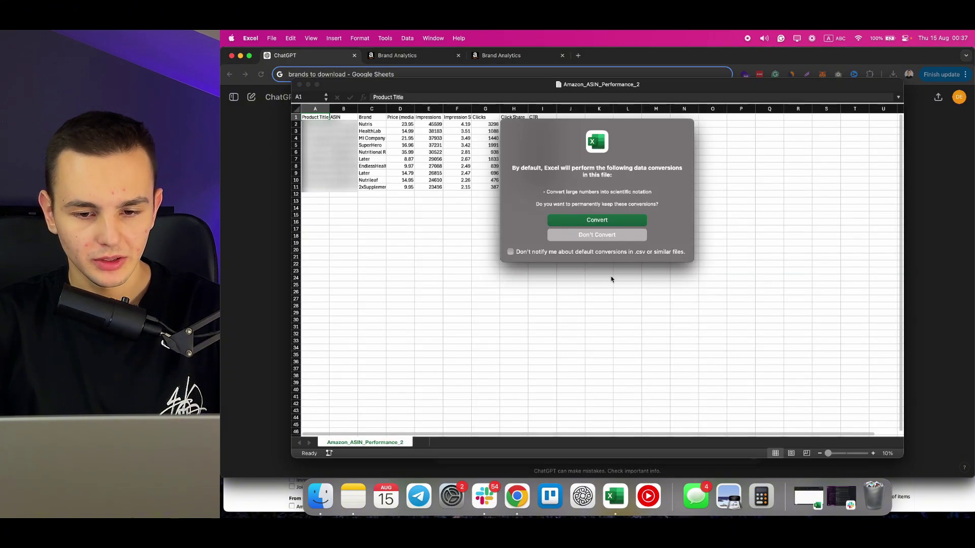
Step: Decline Excel's automatic data conversions and move from the headers down into the CTR values
{"action": "left_click", "coordinate": [608, 237]}
{"action": "left_click", "coordinate": [374, 189]}
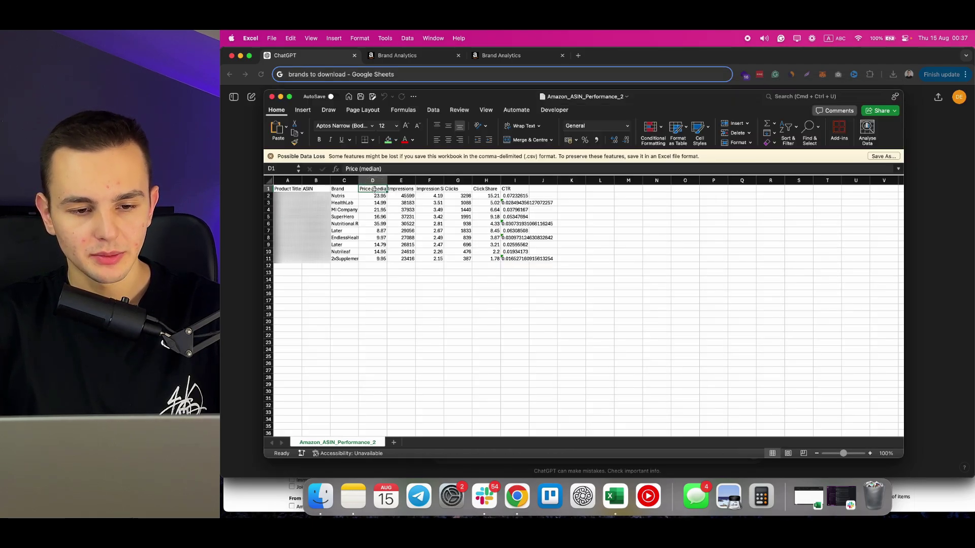
{"action": "key", "text": "Right"}
{"action": "key", "text": "Right"}
{"action": "key", "text": "Right"}
{"action": "key", "text": "Right"}
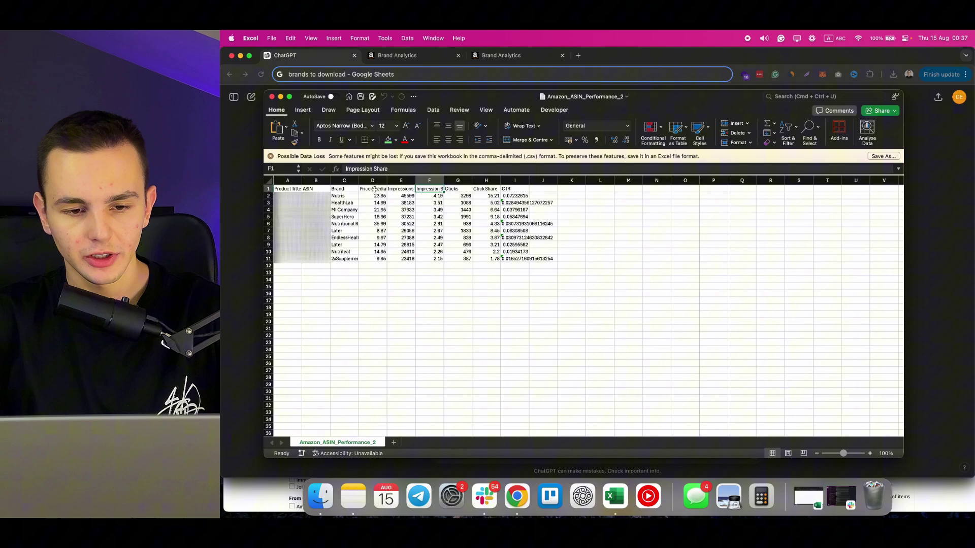
{"action": "key", "text": "Right"}
{"action": "key", "text": "Down"}
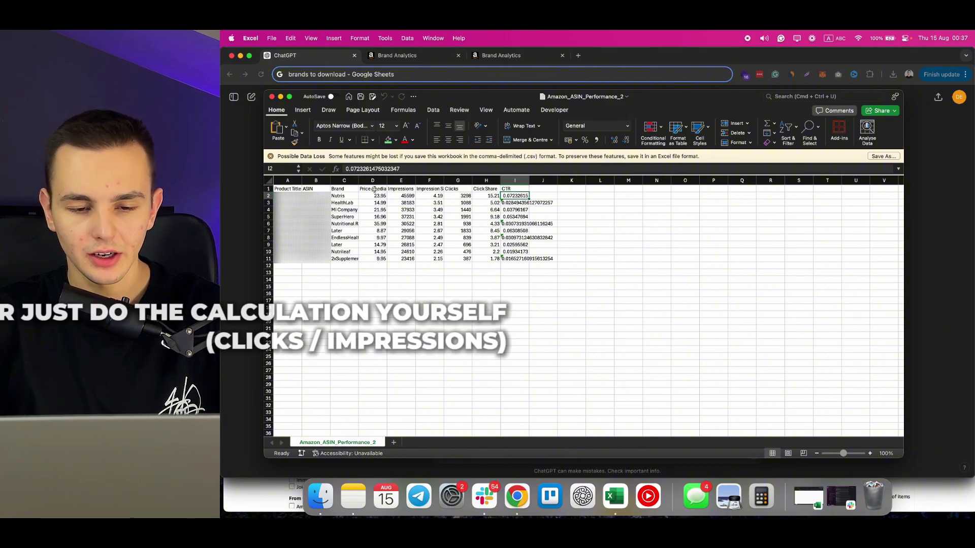
{"action": "key", "text": "Down"}
Step: Convert the text-stored CTR values in I3, I6 and I8 to numbers by removing their apostrophes
{"action": "left_click", "coordinate": [347, 169]}
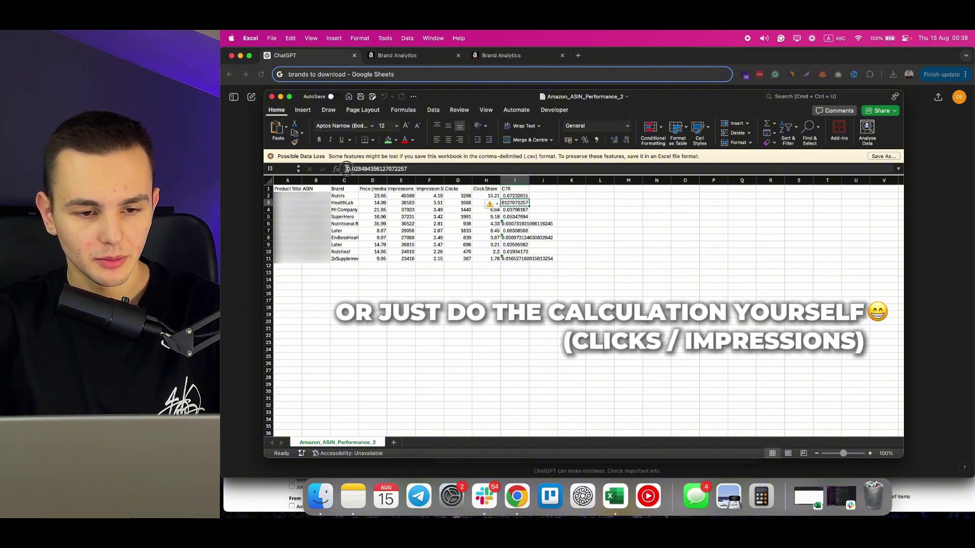
{"action": "key", "text": "BackSpace"}
{"action": "key", "text": "Return"}
{"action": "key", "text": "Down"}
{"action": "key", "text": "Down"}
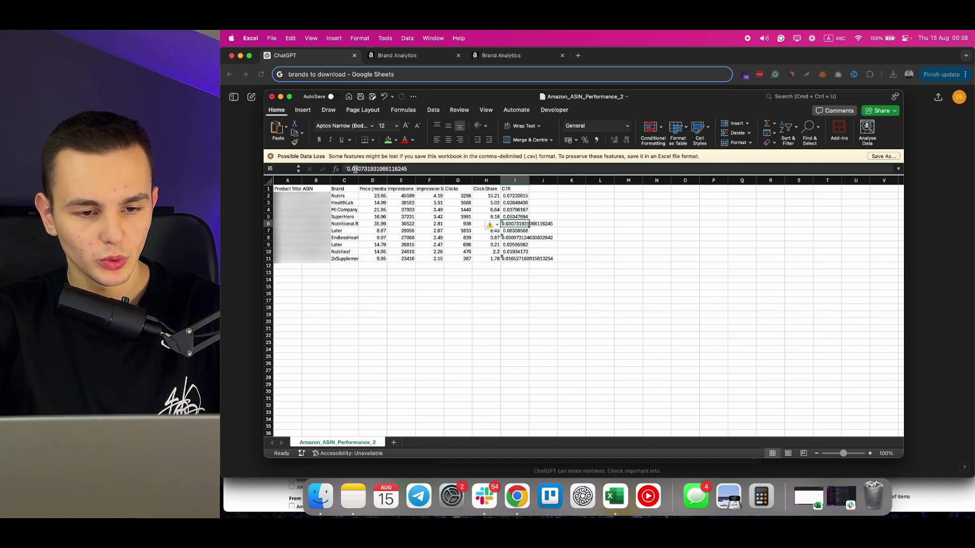
{"action": "left_click", "coordinate": [348, 169]}
{"action": "key", "text": "BackSpace"}
{"action": "key", "text": "Return"}
{"action": "key", "text": "Down"}
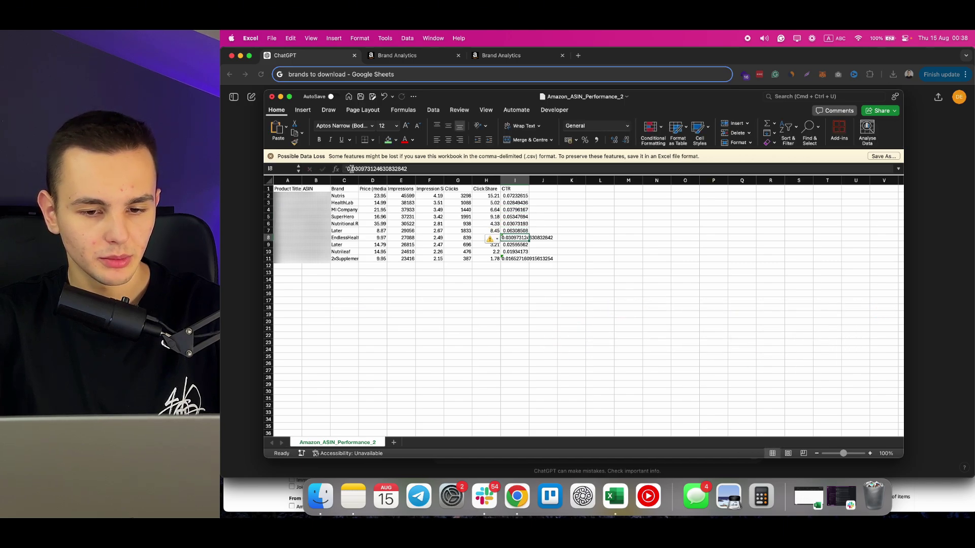
{"action": "left_click", "coordinate": [348, 169]}
{"action": "key", "text": "BackSpace"}
{"action": "key", "text": "Return"}
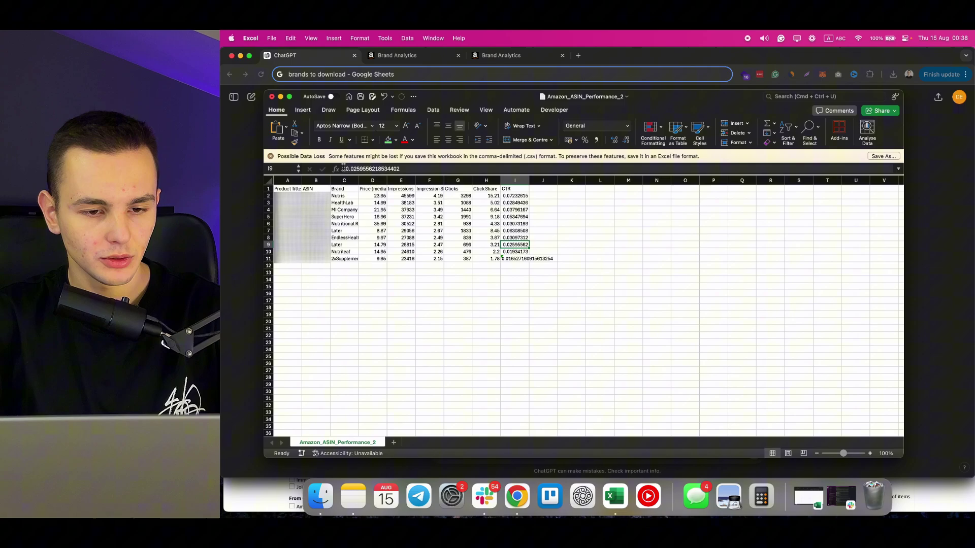
{"action": "key", "text": "Down"}
{"action": "key", "text": "Down"}
Step: Format CTR cells I2:I11 as percentages with two decimal places
{"action": "left_click", "coordinate": [348, 169]}
{"action": "key", "text": "BackSpace"}
{"action": "key", "text": "Return"}
{"action": "left_click", "coordinate": [514, 196]}
{"action": "key", "text": "super+shift+Down"}
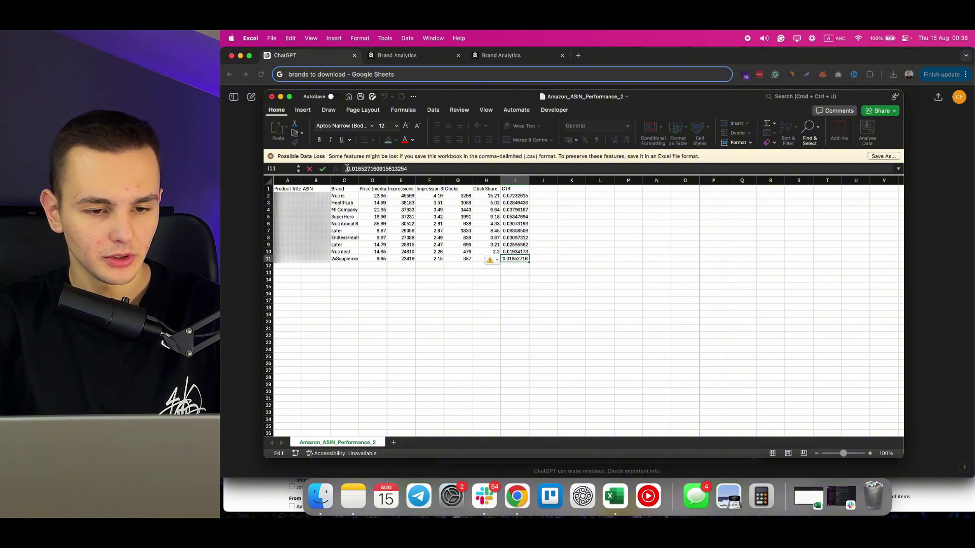
{"action": "key", "text": "ctrl+shift+5"}
{"action": "left_click", "coordinate": [519, 196]}
{"action": "key", "text": "super+Down"}
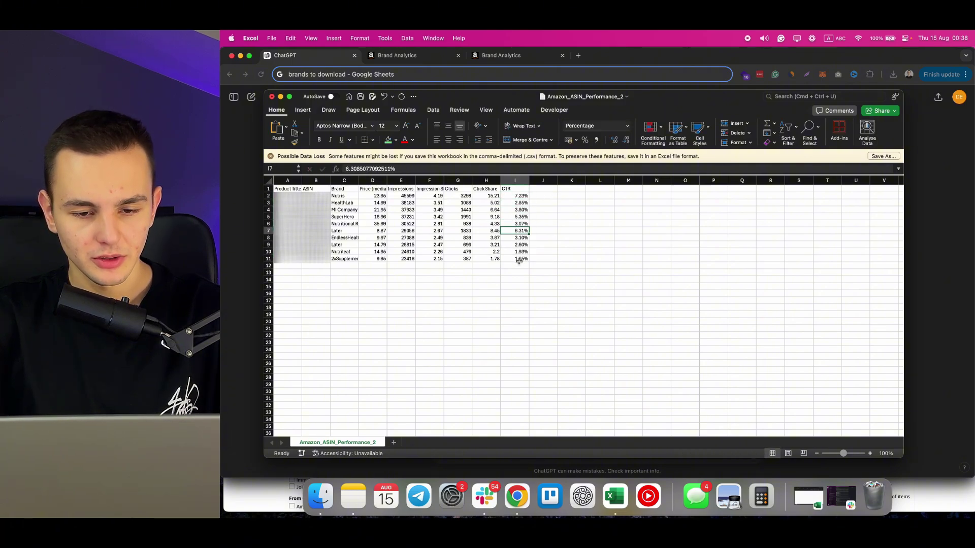
{"action": "key", "text": "super+shift+Up"}
{"action": "left_click", "coordinate": [586, 140]}
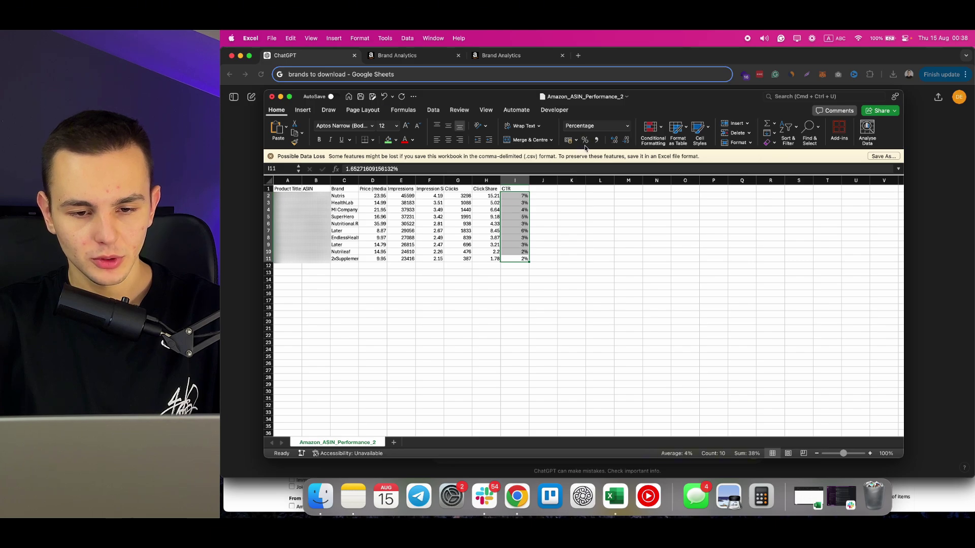
{"action": "left_click", "coordinate": [613, 141]}
{"action": "left_click", "coordinate": [614, 140]}
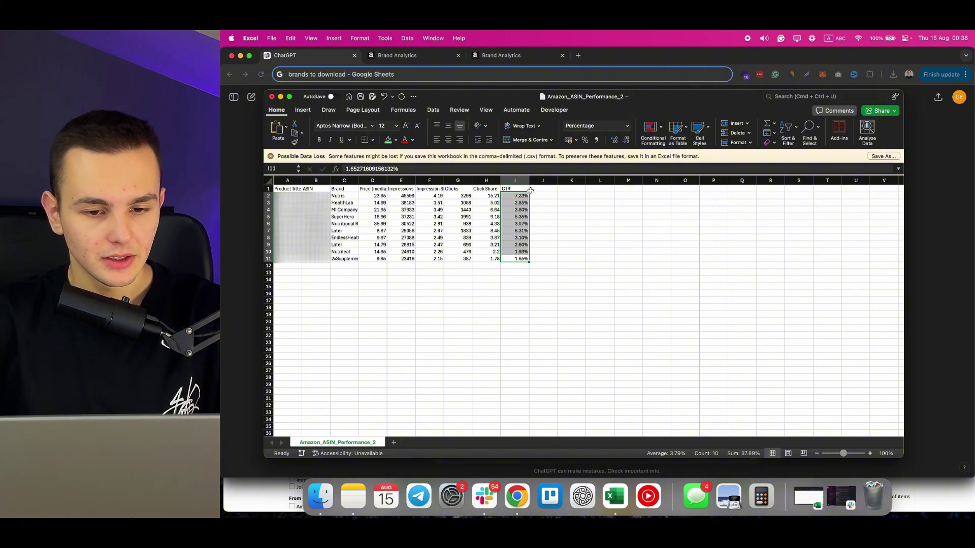
Step: Add header filters to columns A–I and sort the rows by Clicks, highest first
{"action": "left_click_drag", "start_coordinate": [524, 183], "coordinate": [285, 182]}
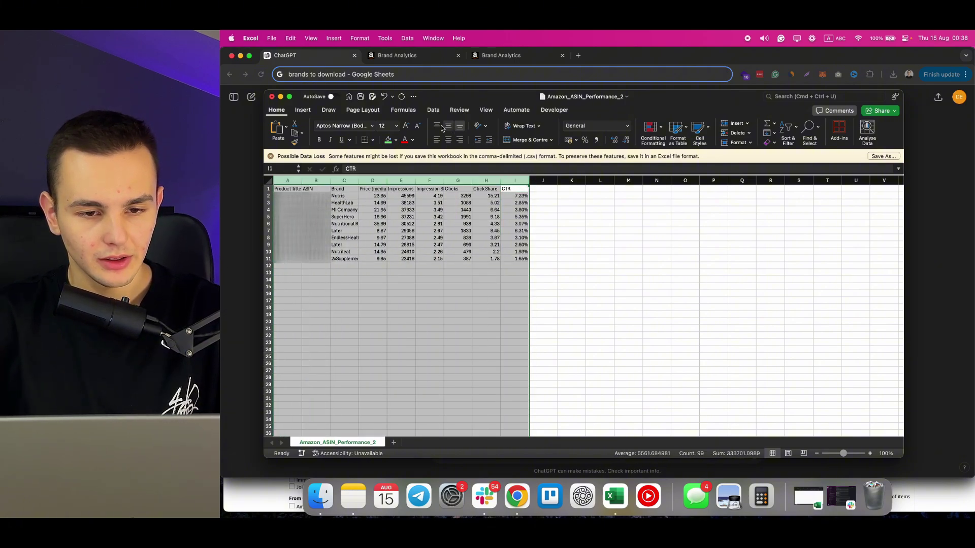
{"action": "left_click", "coordinate": [432, 111]}
{"action": "left_click", "coordinate": [551, 129]}
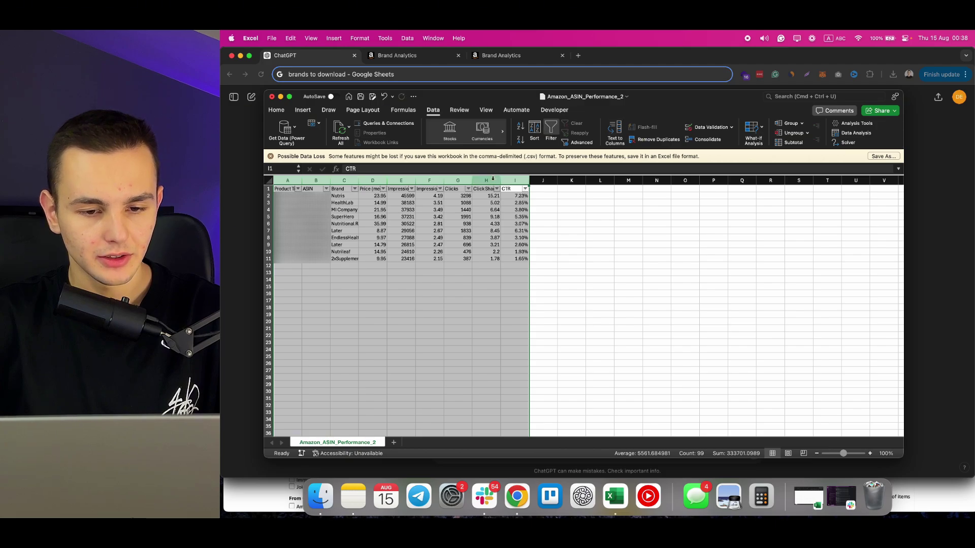
{"action": "left_click", "coordinate": [468, 189]}
{"action": "left_click", "coordinate": [561, 217]}
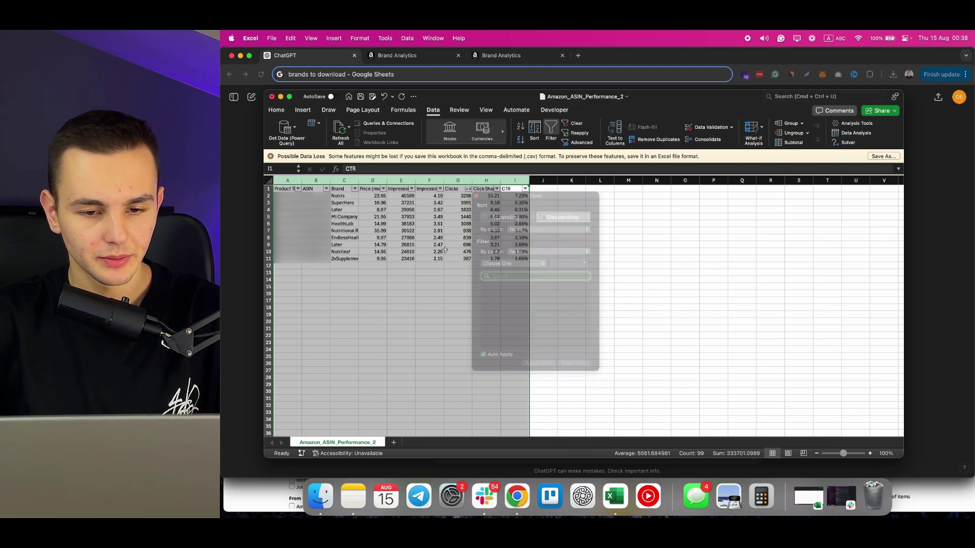
Step: Fill the six strongest CTR cells, including 3.80%, 3.07% and 3.10%, with green
{"action": "key", "text": "Down"}
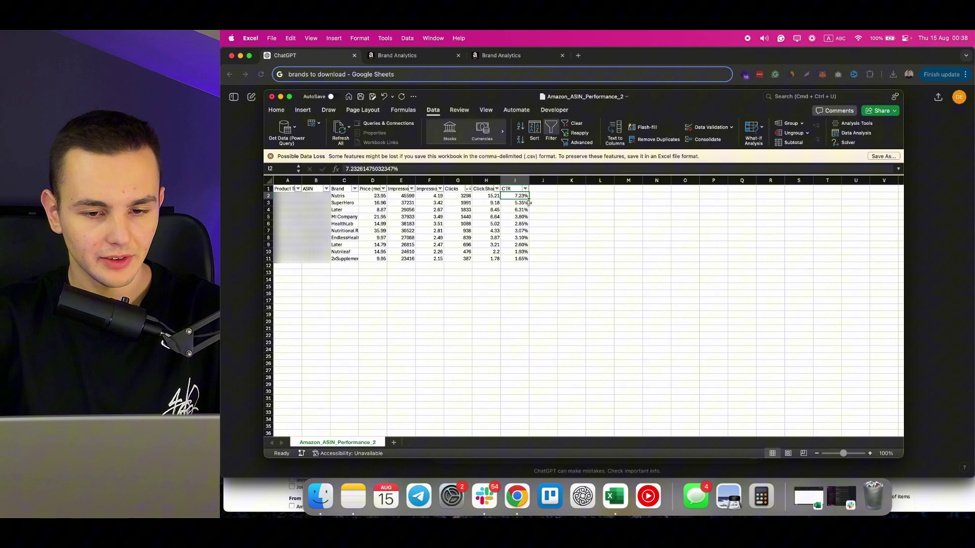
{"action": "left_click_drag", "start_coordinate": [521, 196], "coordinate": [523, 213]}
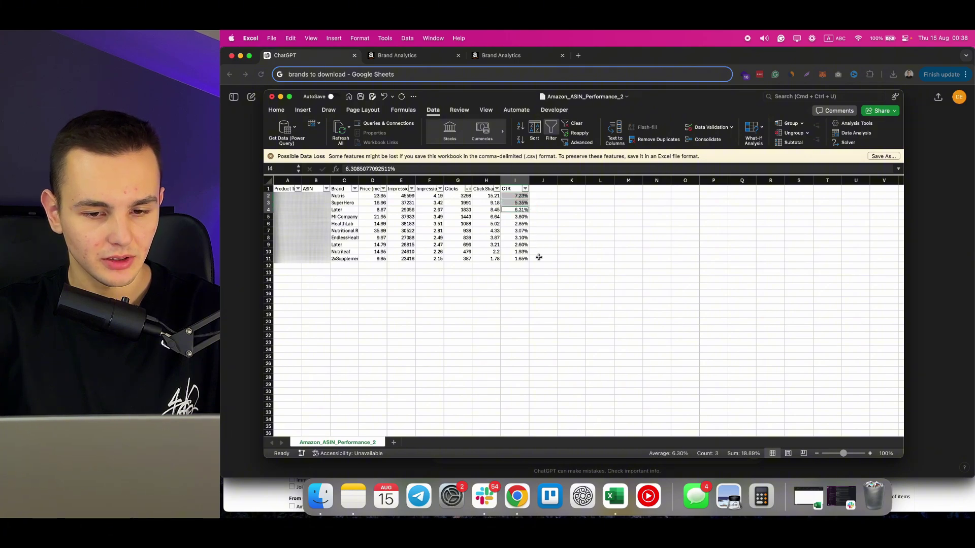
{"action": "left_click", "coordinate": [528, 217], "text": "super"}
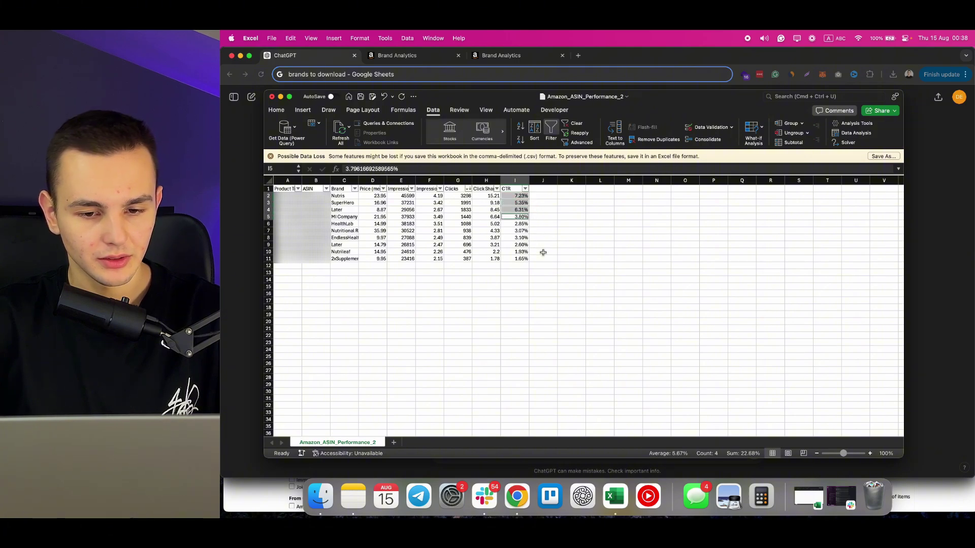
{"action": "left_click", "coordinate": [528, 231], "text": "super"}
{"action": "left_click", "coordinate": [524, 238], "text": "super"}
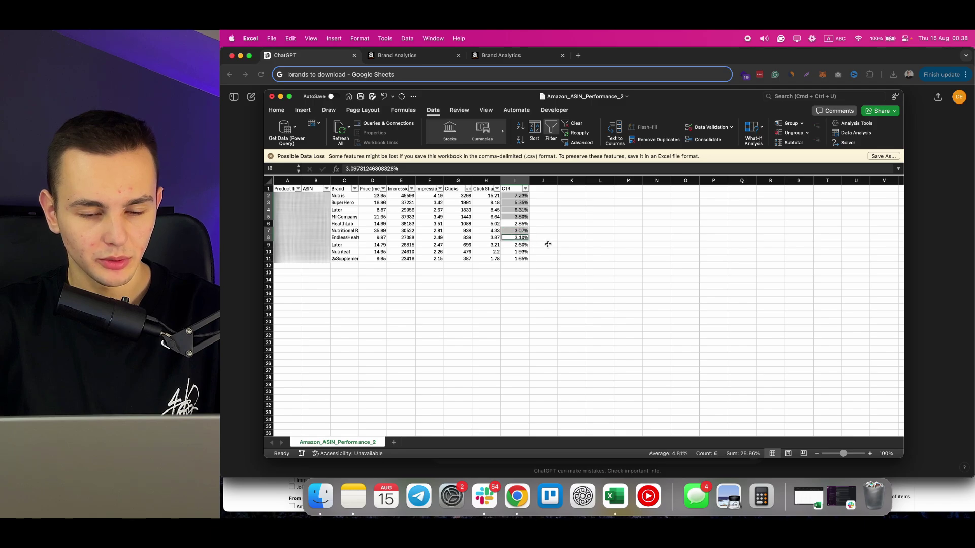
{"action": "left_click", "coordinate": [278, 110]}
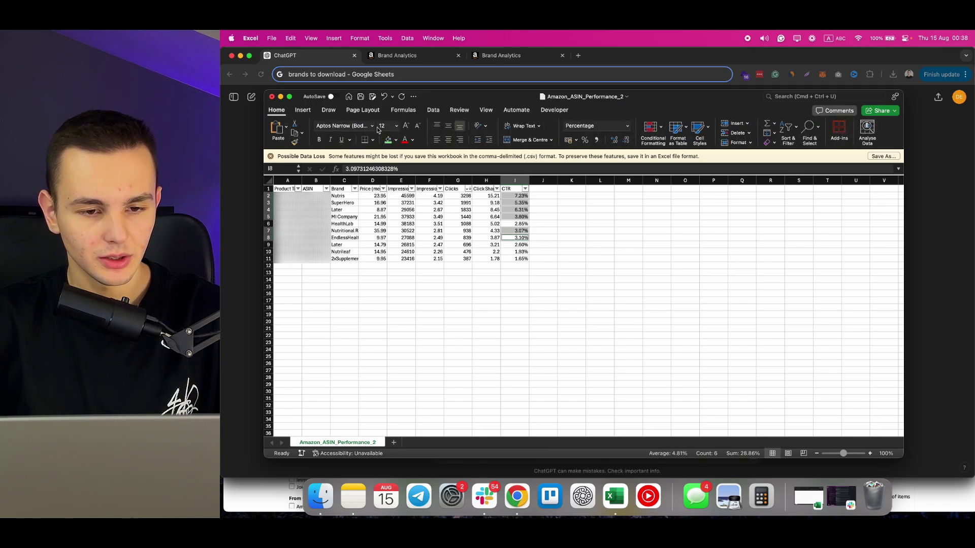
{"action": "left_click", "coordinate": [388, 140]}
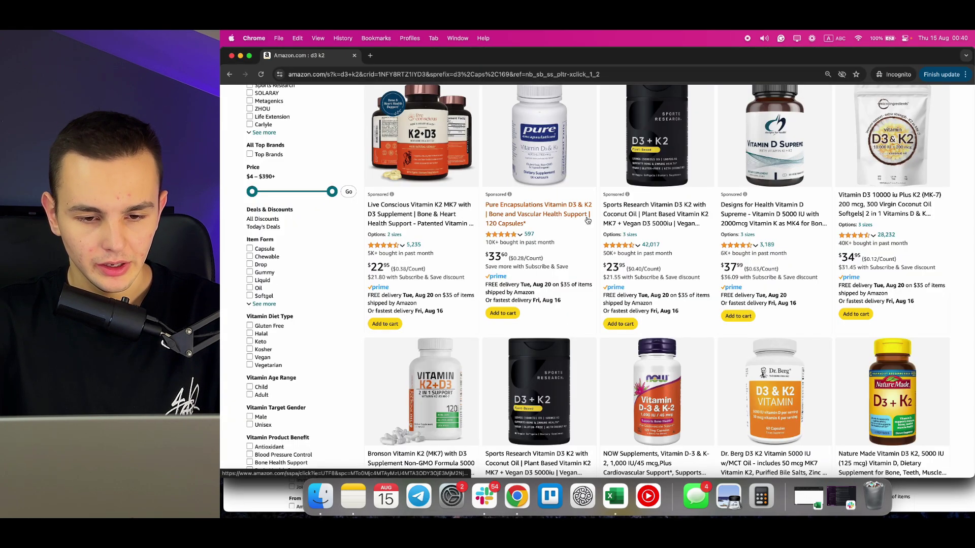
Step: Scroll the d3 k2 results, highlighting the 6K+ and 30K+ bought-in-past-month figures
{"action": "scroll", "coordinate": [729, 276], "scroll_direction": "up", "scroll_amount": 2}
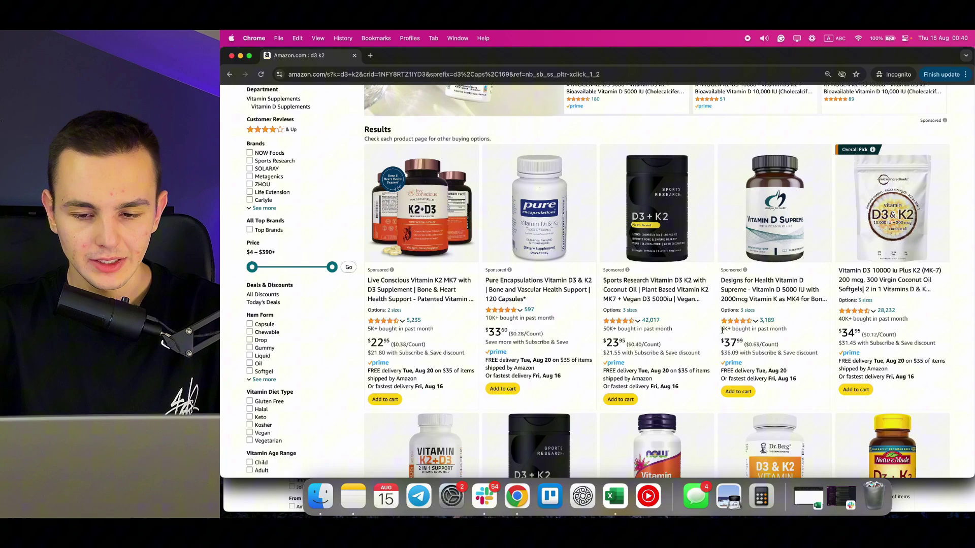
{"action": "left_click_drag", "start_coordinate": [720, 330], "coordinate": [895, 318]}
{"action": "scroll", "coordinate": [766, 333], "scroll_direction": "down", "scroll_amount": 5}
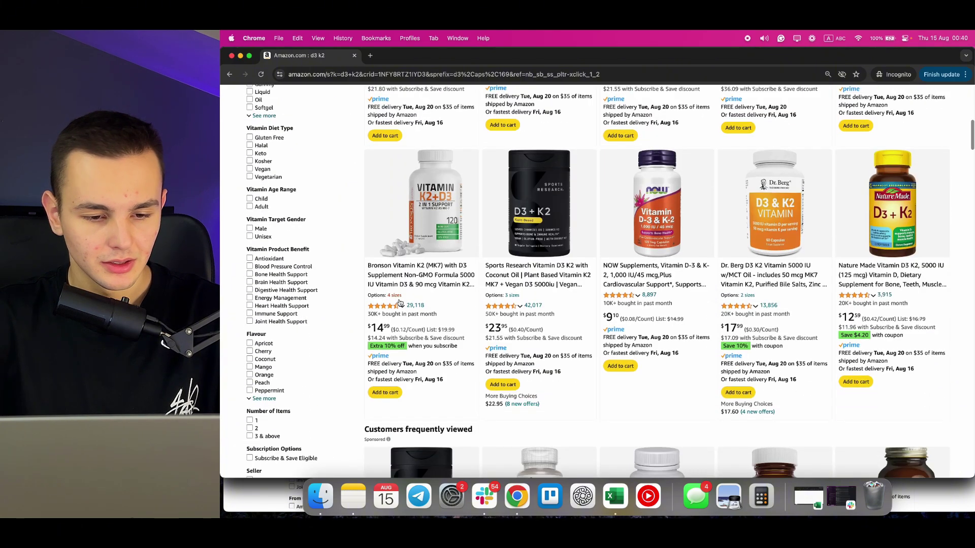
{"action": "left_click_drag", "start_coordinate": [369, 314], "coordinate": [545, 316]}
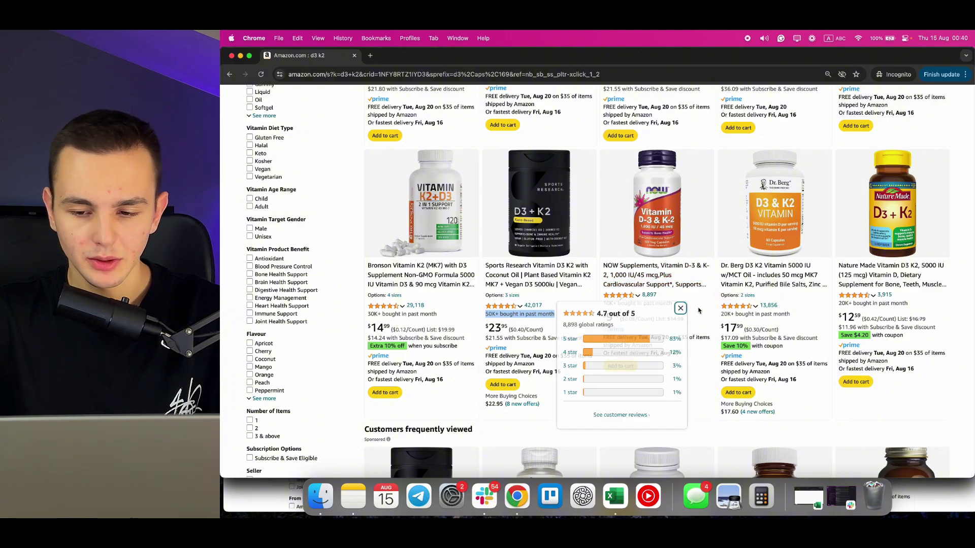
{"action": "scroll", "coordinate": [699, 311], "scroll_direction": "down", "scroll_amount": 4}
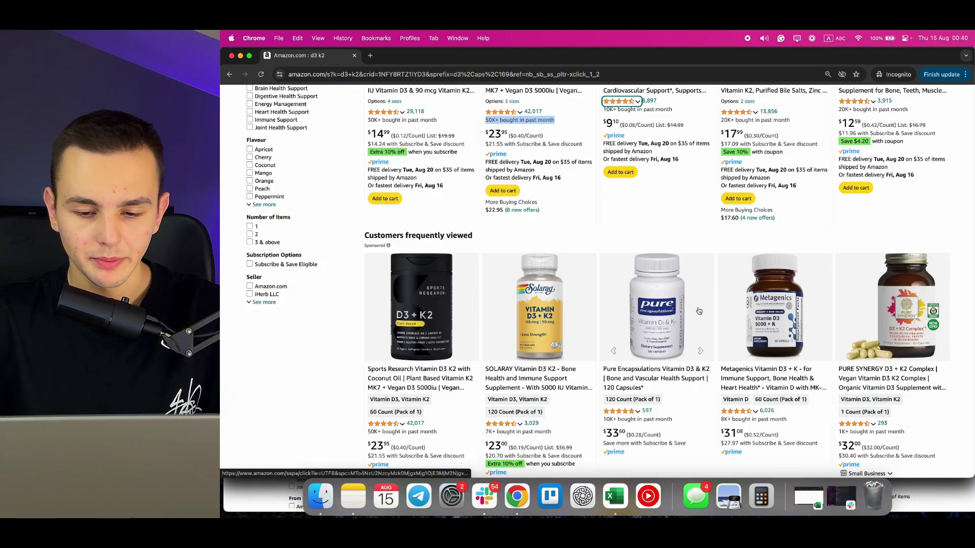
{"action": "scroll", "coordinate": [699, 312], "scroll_direction": "down", "scroll_amount": 1}
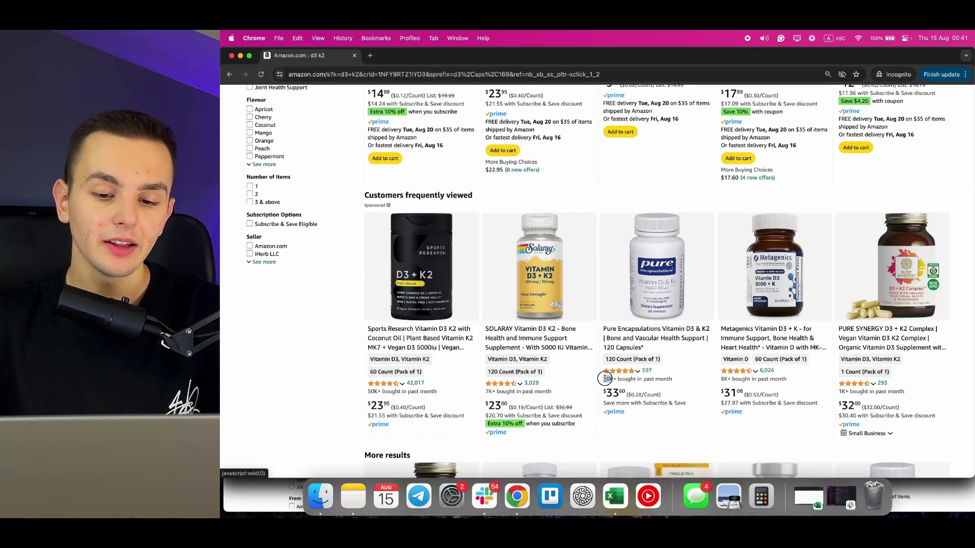
{"action": "left_click_drag", "start_coordinate": [603, 379], "coordinate": [613, 379]}
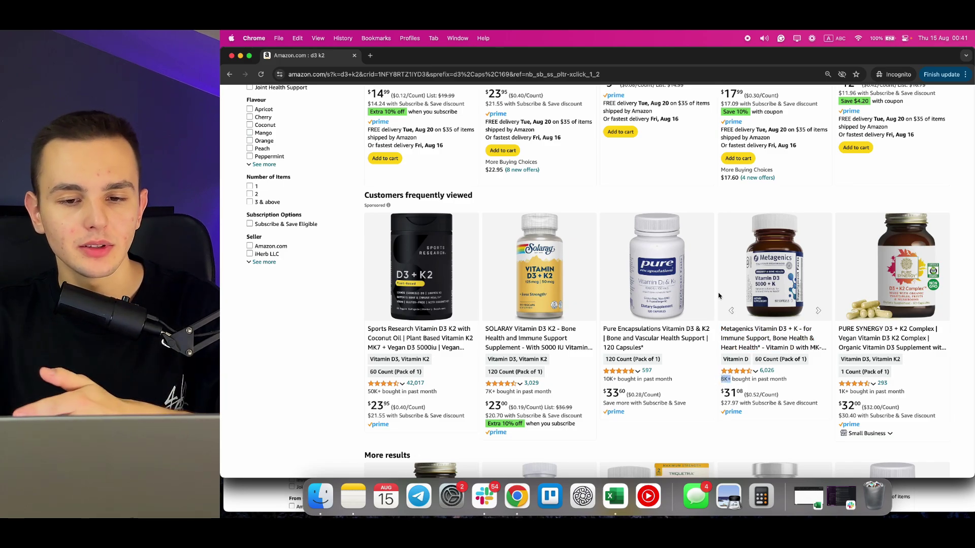
{"action": "scroll", "coordinate": [718, 296], "scroll_direction": "up", "scroll_amount": 2}
{"action": "scroll", "coordinate": [718, 295], "scroll_direction": "down", "scroll_amount": 8}
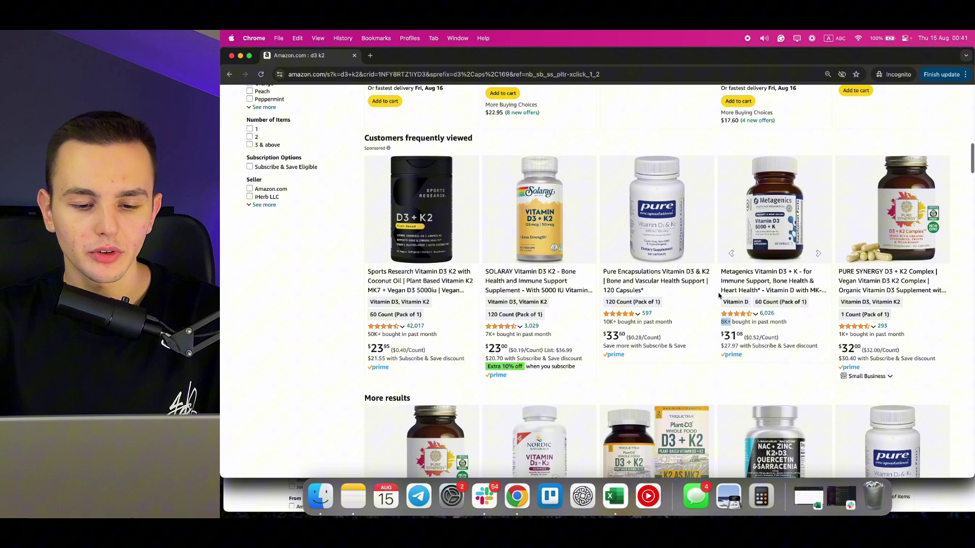
{"action": "left_click", "coordinate": [488, 373]}
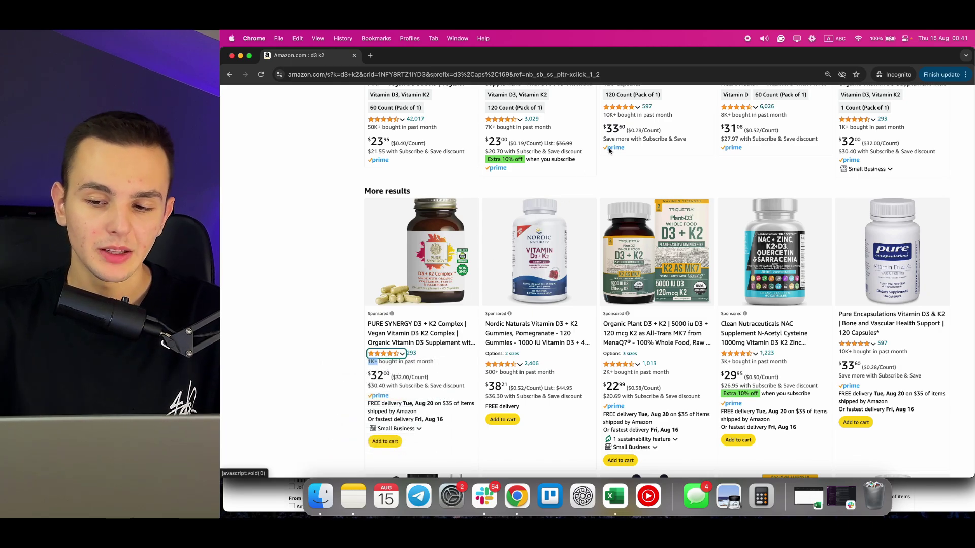
{"action": "scroll", "coordinate": [610, 150], "scroll_direction": "up", "scroll_amount": 3}
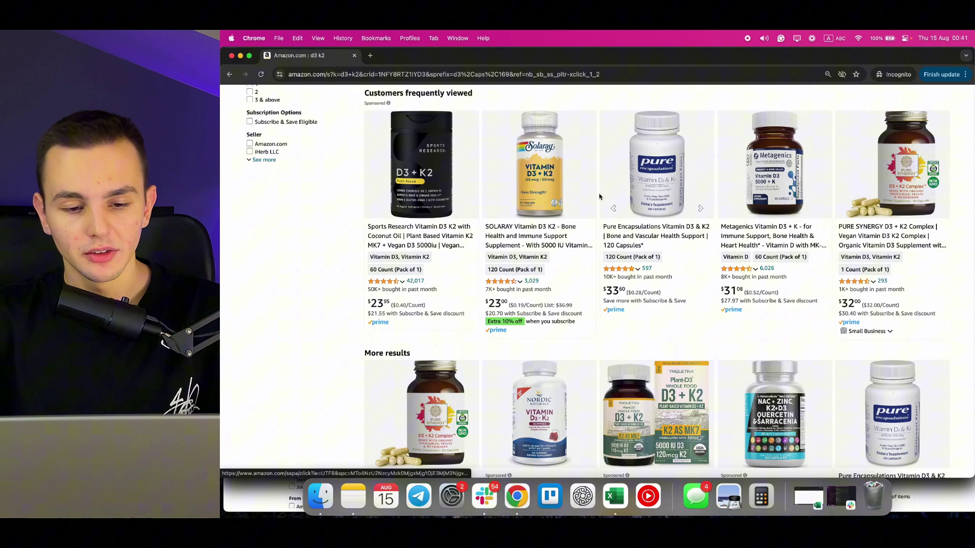
{"action": "left_click_drag", "start_coordinate": [367, 289], "coordinate": [381, 289]}
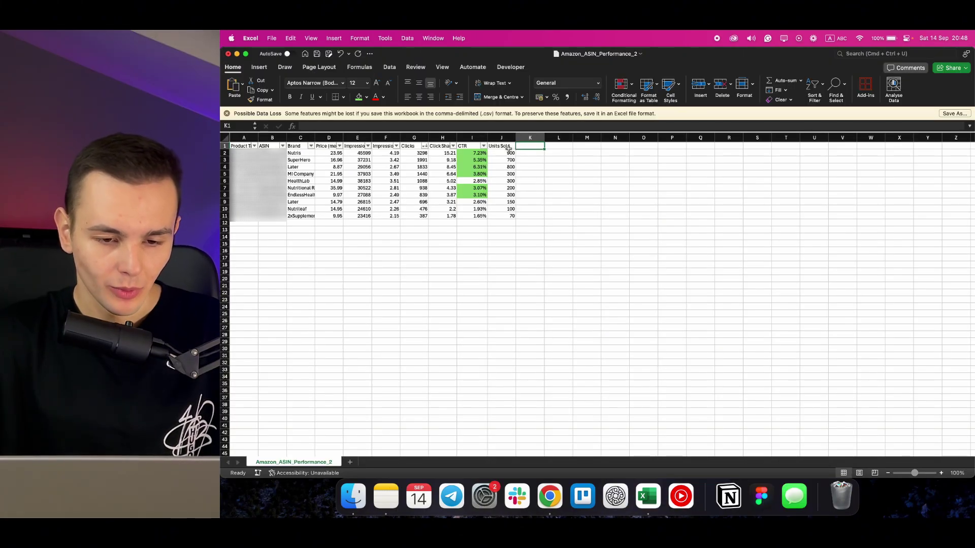
Step: Review the Units Sold column starting at 900, the Impressions–CTR columns and the Clicks values
{"action": "left_click_drag", "start_coordinate": [509, 148], "coordinate": [514, 215]}
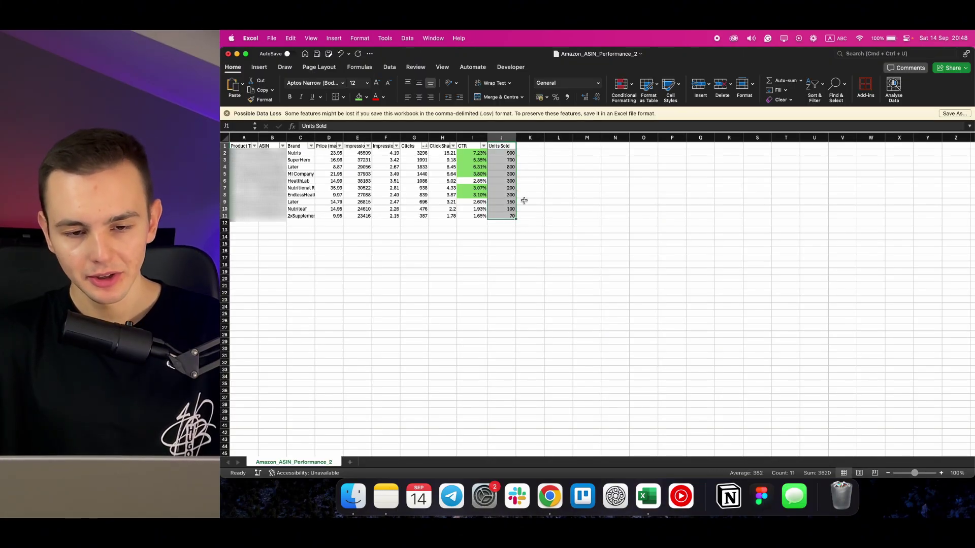
{"action": "left_click", "coordinate": [509, 155]}
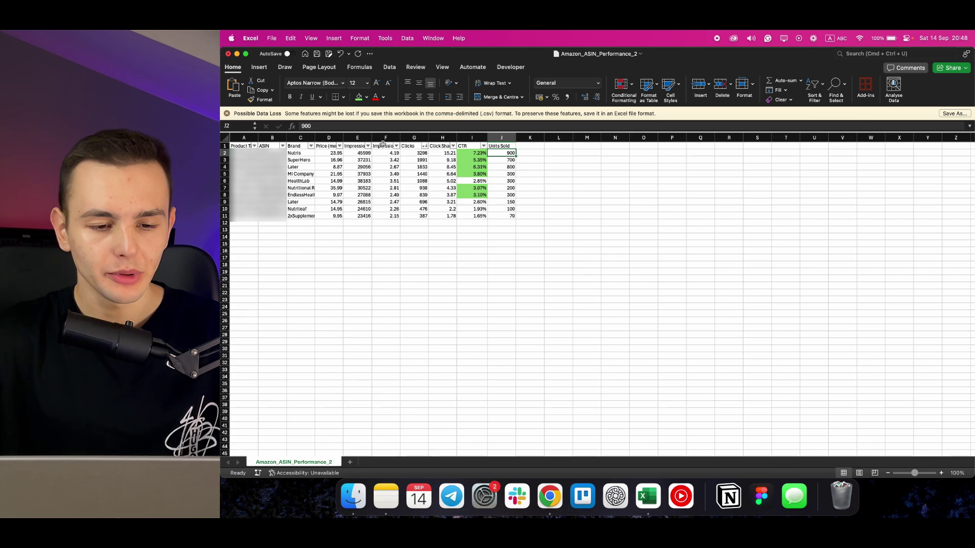
{"action": "left_click_drag", "start_coordinate": [366, 147], "coordinate": [469, 216]}
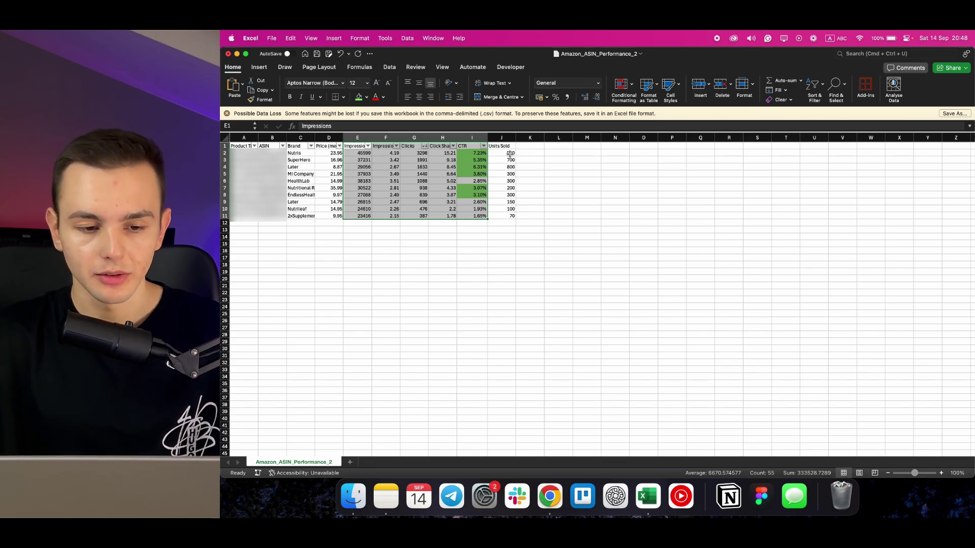
{"action": "left_click", "coordinate": [528, 153]}
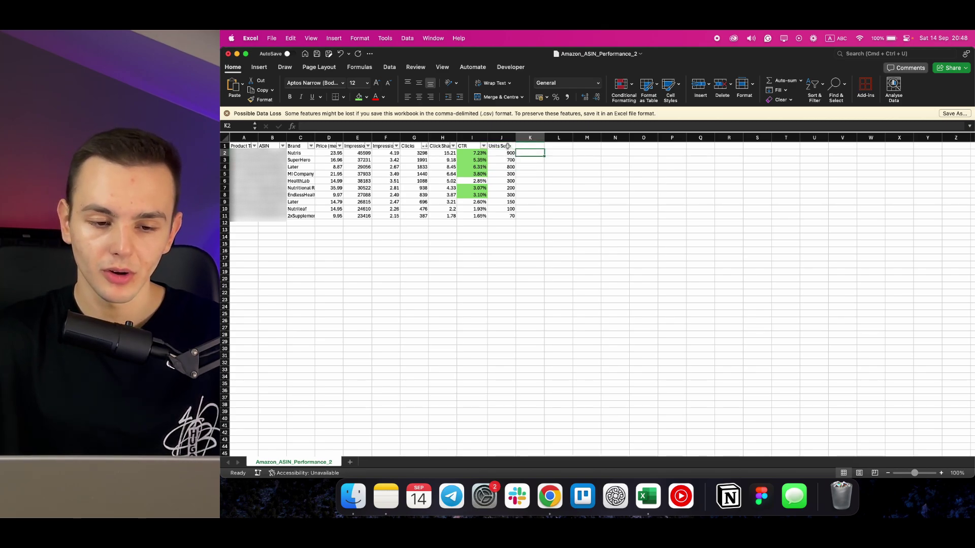
{"action": "left_click_drag", "start_coordinate": [410, 147], "coordinate": [413, 216]}
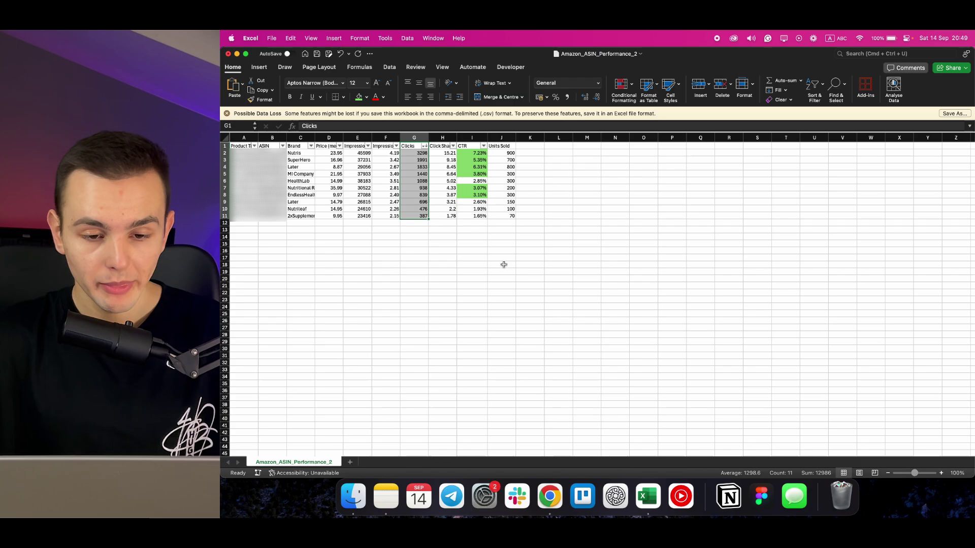
{"action": "key", "text": "super+Tab"}
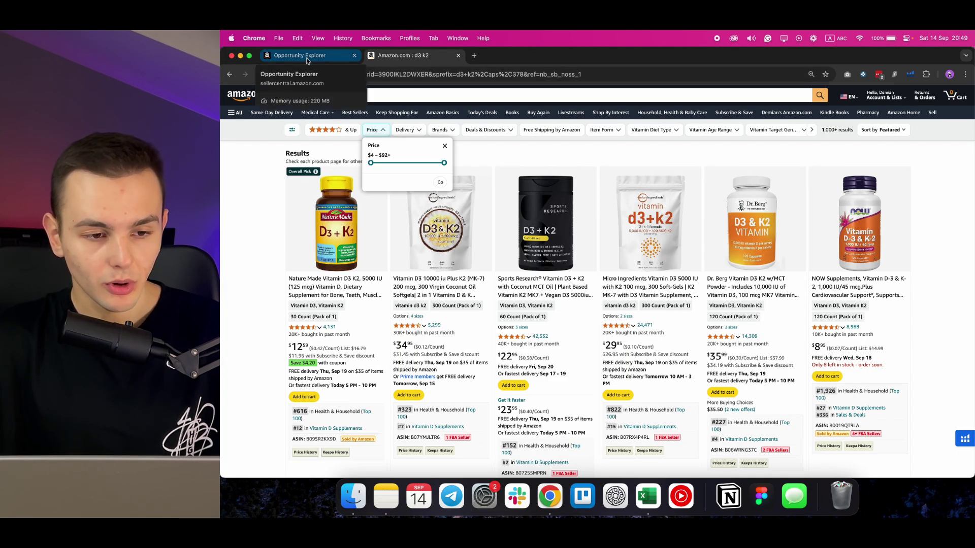
Step: Reload Product Opportunity Explorer from the Growth menu, leaving the keyword or ASIN search empty
{"action": "left_click", "coordinate": [306, 56]}
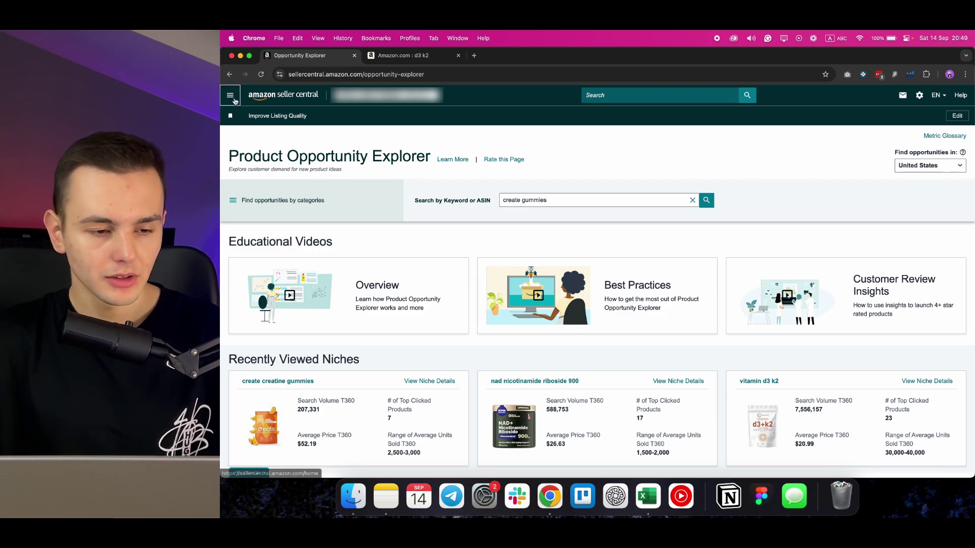
{"action": "left_click", "coordinate": [232, 96]}
{"action": "mouse_move", "coordinate": [272, 237]}
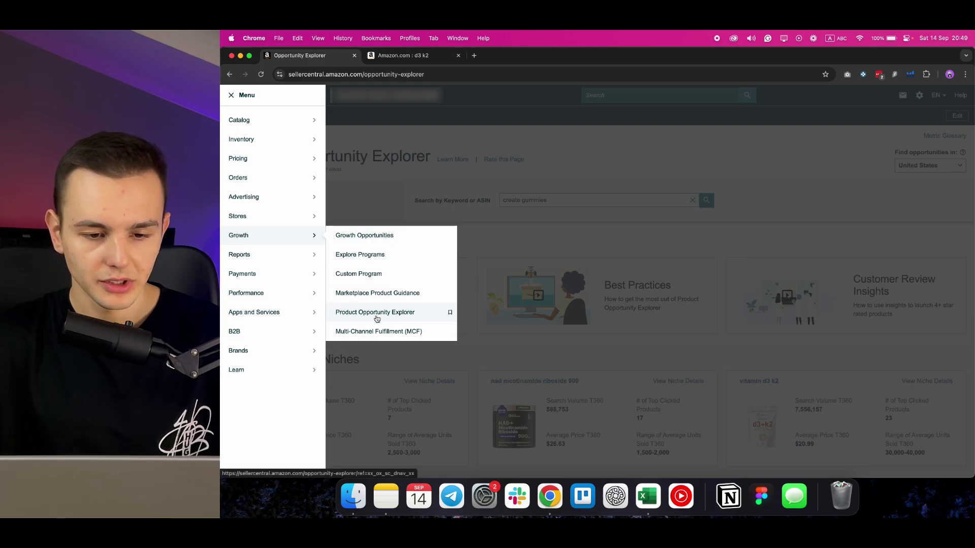
{"action": "left_click", "coordinate": [377, 313]}
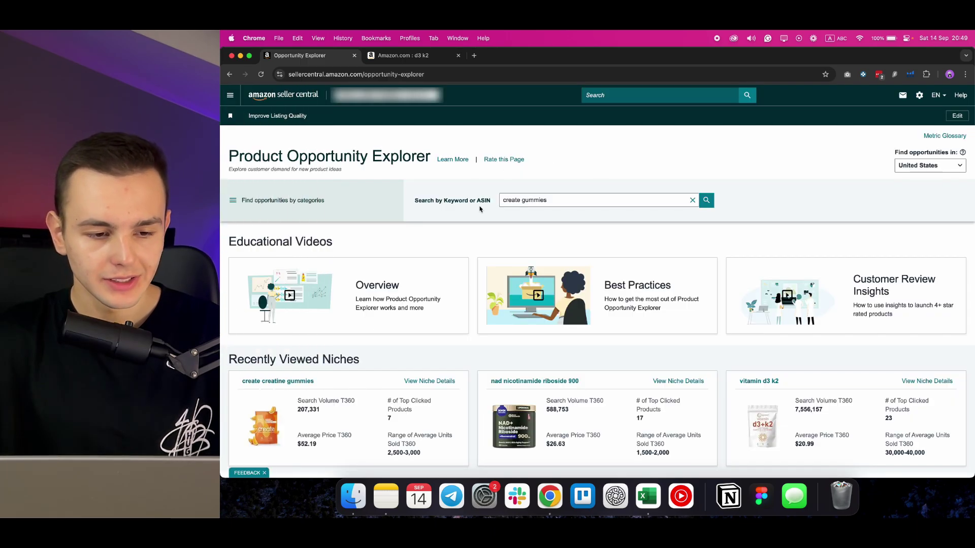
{"action": "left_click", "coordinate": [559, 199]}
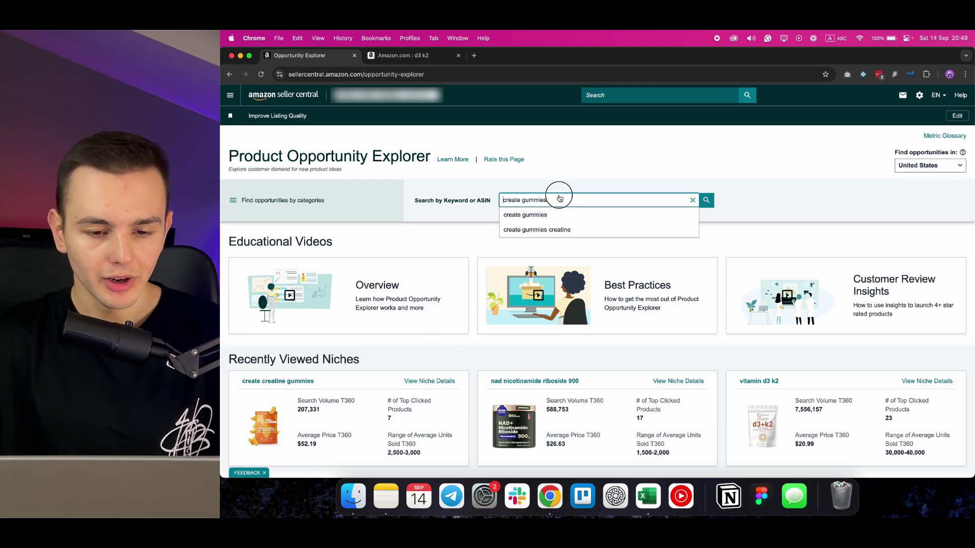
{"action": "left_click", "coordinate": [584, 167]}
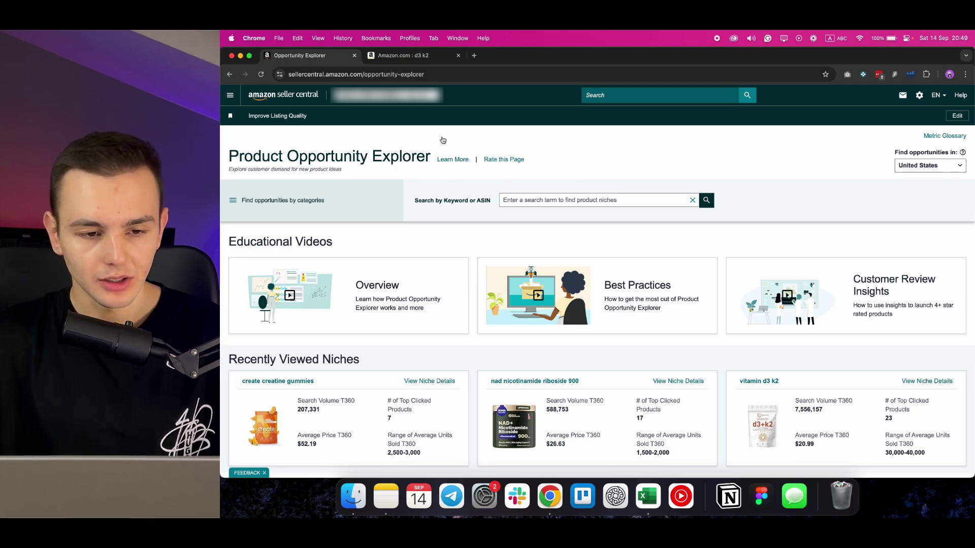
Step: Open the Sports Research Vitamin D3 + K2 product from the d3 k2 search results
{"action": "left_click", "coordinate": [419, 55]}
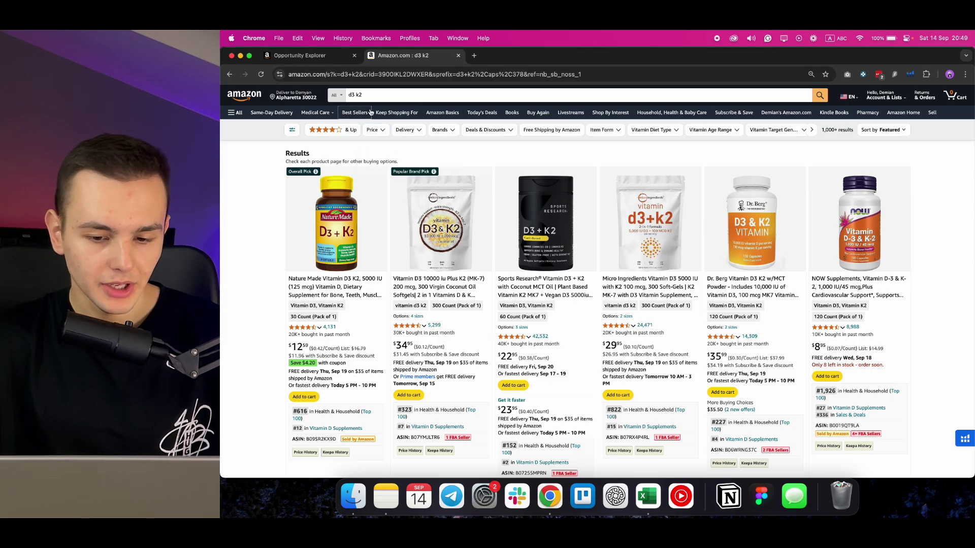
{"action": "scroll", "coordinate": [569, 423], "scroll_direction": "down", "scroll_amount": 2}
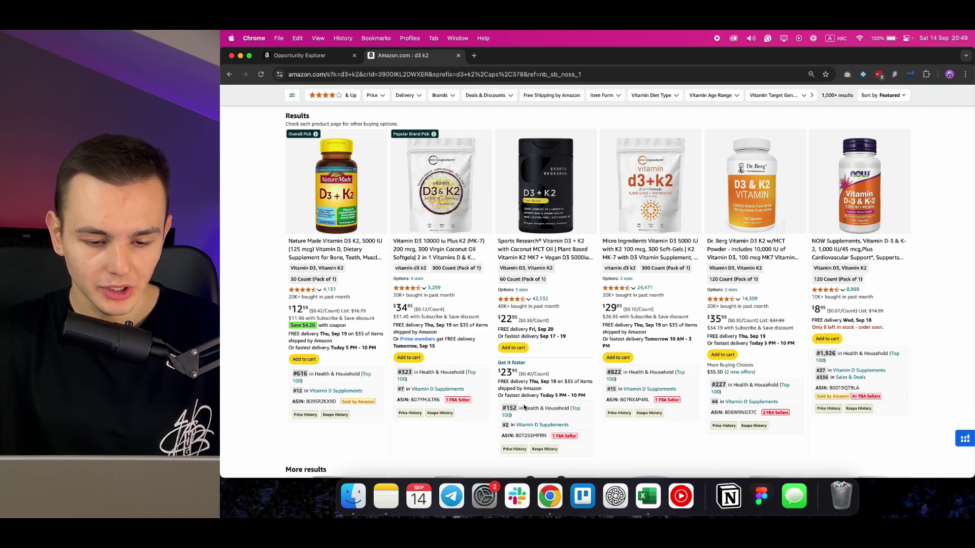
{"action": "left_click", "coordinate": [526, 243]}
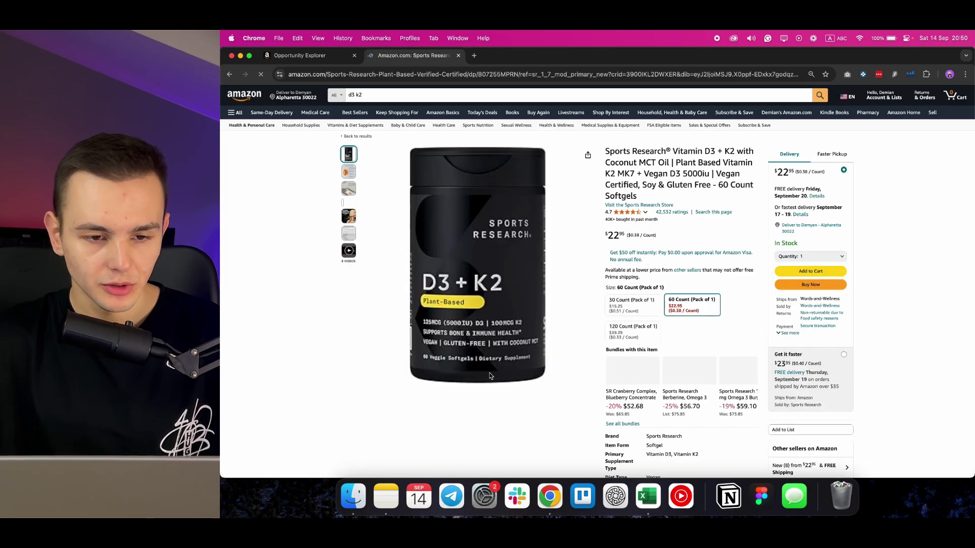
Step: Copy ASIN B07255MPRN from the page address and scroll down to Product details
{"action": "left_click", "coordinate": [527, 74]}
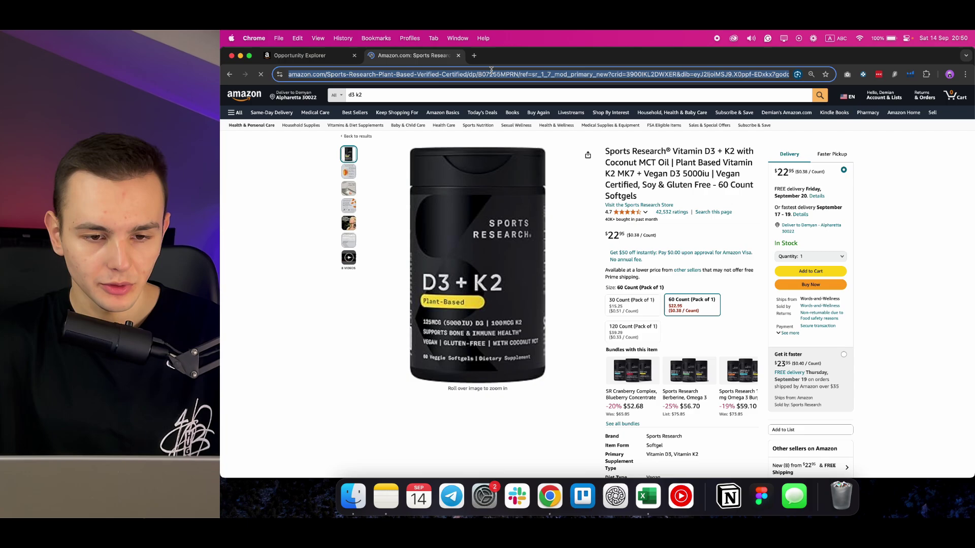
{"action": "double_click", "coordinate": [526, 75]}
{"action": "key", "text": "super+c"}
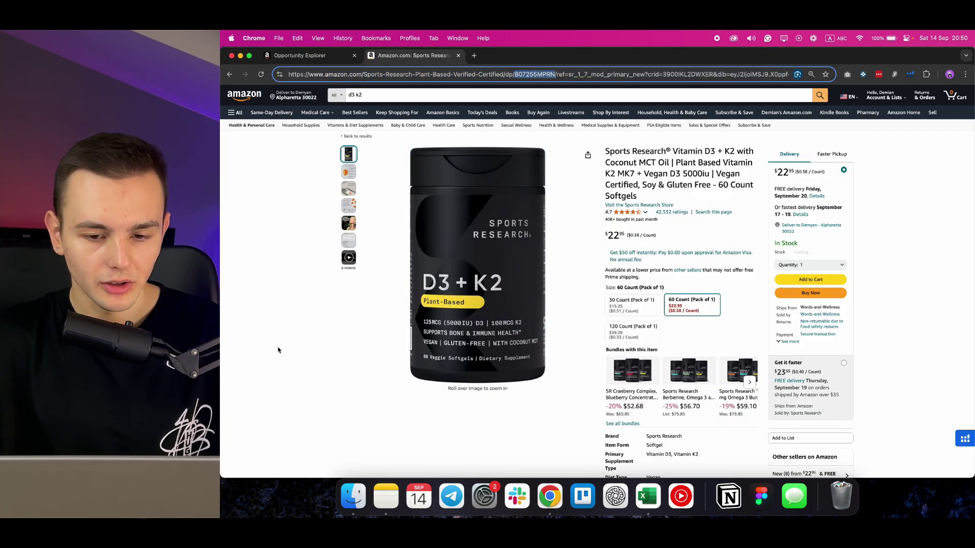
{"action": "left_click", "coordinate": [277, 349]}
{"action": "scroll", "coordinate": [278, 350], "scroll_direction": "down", "scroll_amount": 10}
{"action": "scroll", "coordinate": [278, 350], "scroll_direction": "down", "scroll_amount": 15}
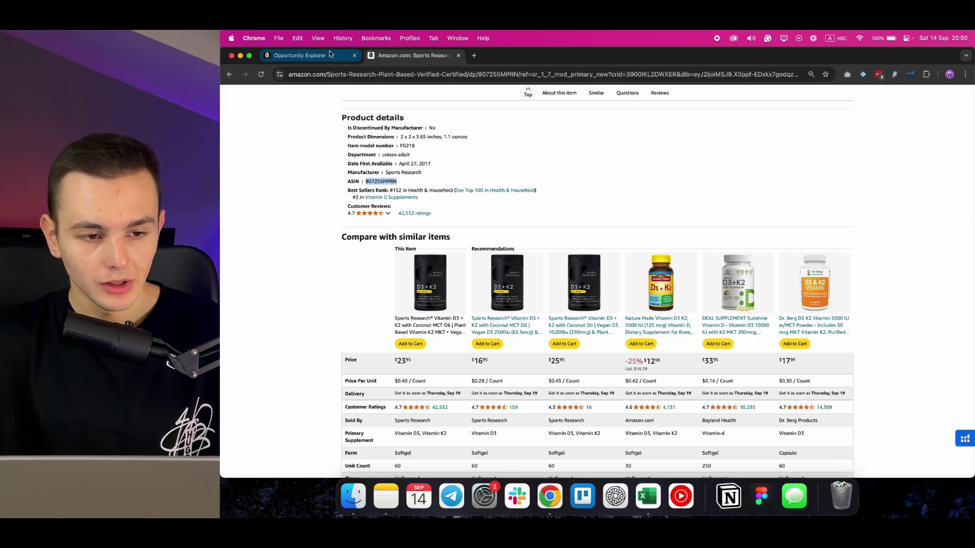
Step: Search Product Opportunity Explorer for the pasted ASIN B07255MPRN
{"action": "left_click", "coordinate": [345, 56]}
{"action": "left_click", "coordinate": [519, 200]}
{"action": "key", "text": "super+v"}
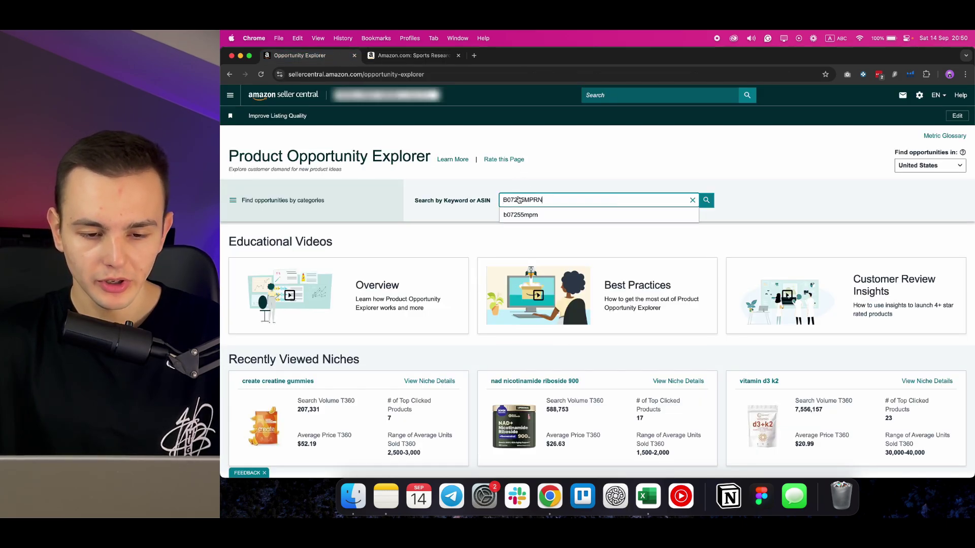
{"action": "key", "text": "Return"}
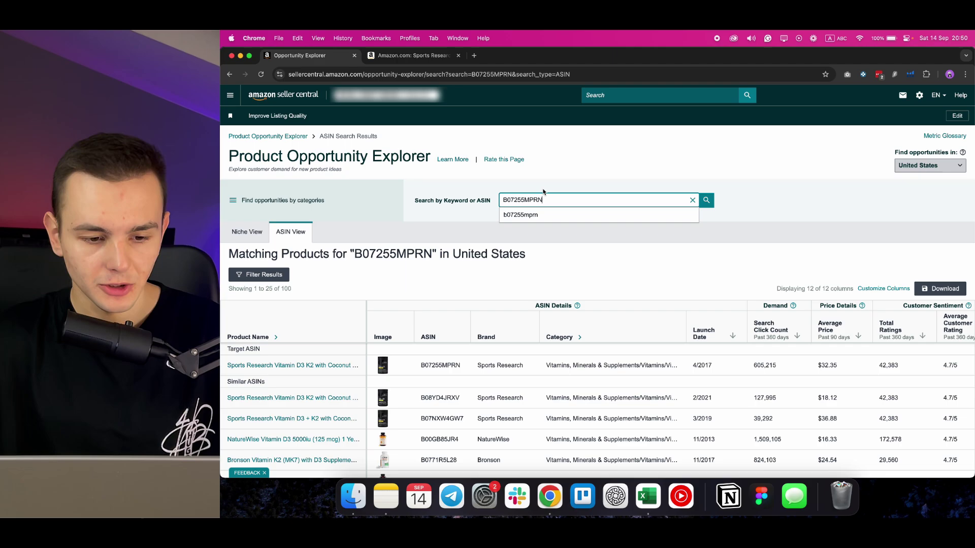
Step: Review the Sports Research product's details, including 60,081 clicks over 30 days
{"action": "left_click", "coordinate": [300, 366]}
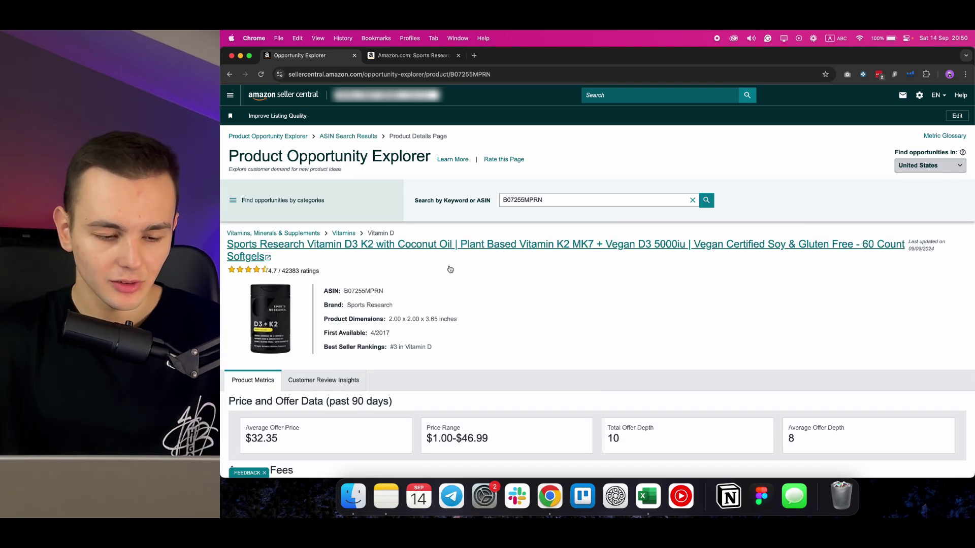
{"action": "scroll", "coordinate": [450, 269], "scroll_direction": "down", "scroll_amount": 3}
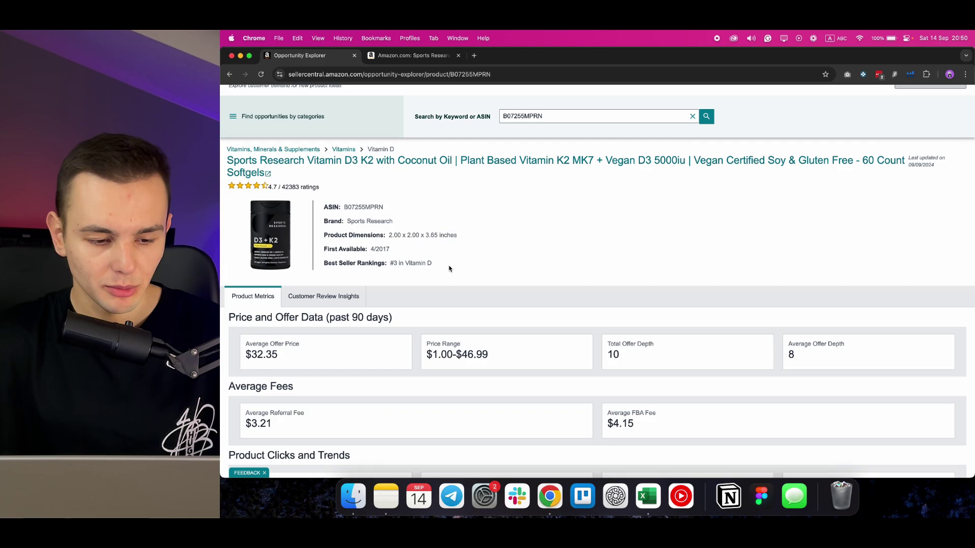
{"action": "scroll", "coordinate": [450, 269], "scroll_direction": "down", "scroll_amount": 3}
{"action": "scroll", "coordinate": [450, 265], "scroll_direction": "down", "scroll_amount": 3}
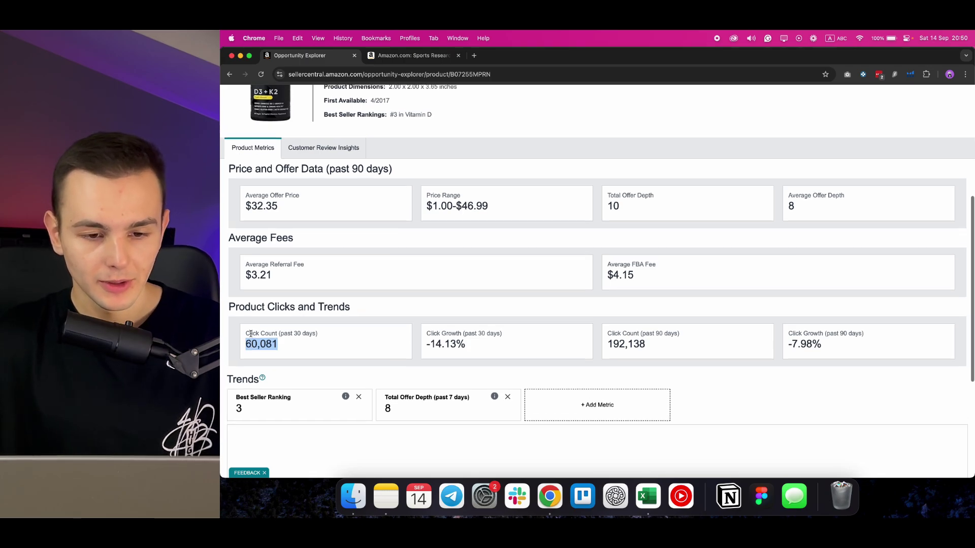
{"action": "scroll", "coordinate": [249, 333], "scroll_direction": "up", "scroll_amount": 5}
{"action": "left_click", "coordinate": [548, 203]}
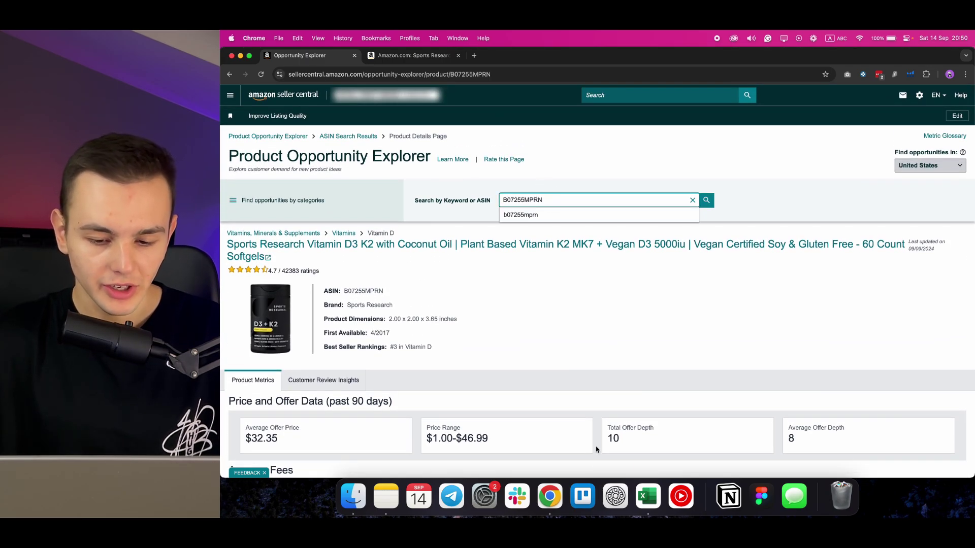
{"action": "left_click", "coordinate": [649, 504]}
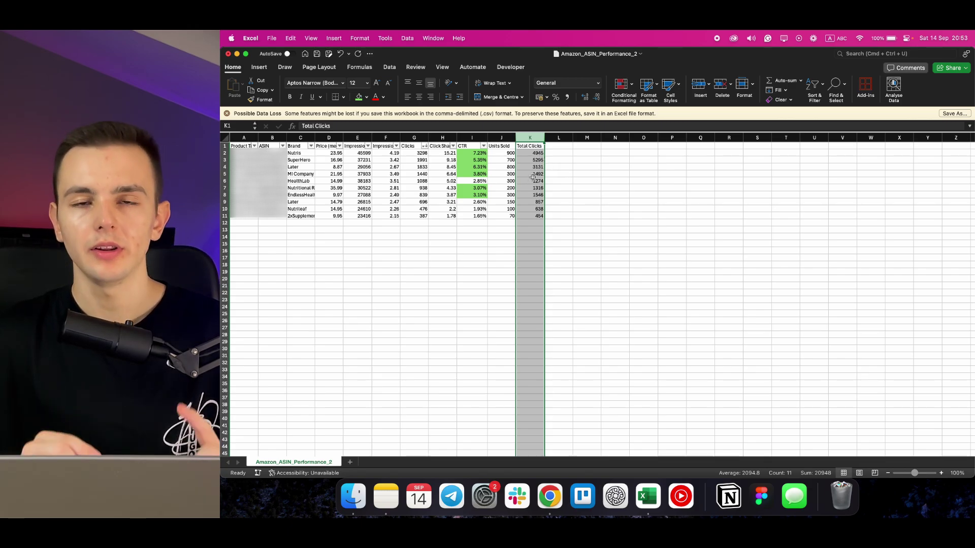
Step: Add a CVR header in L1 and the formula =J2/K2 in L2
{"action": "left_click", "coordinate": [559, 146]}
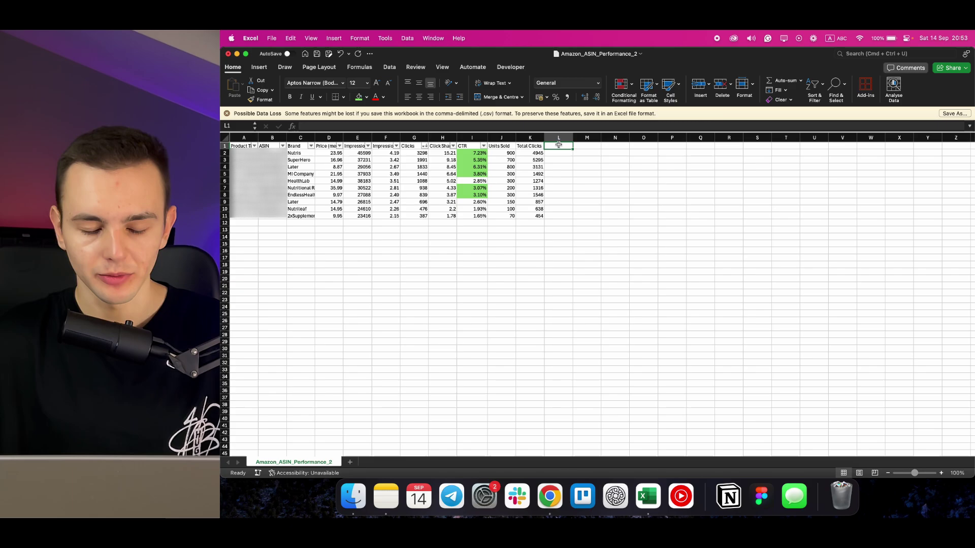
{"action": "type", "text": "COVT"}
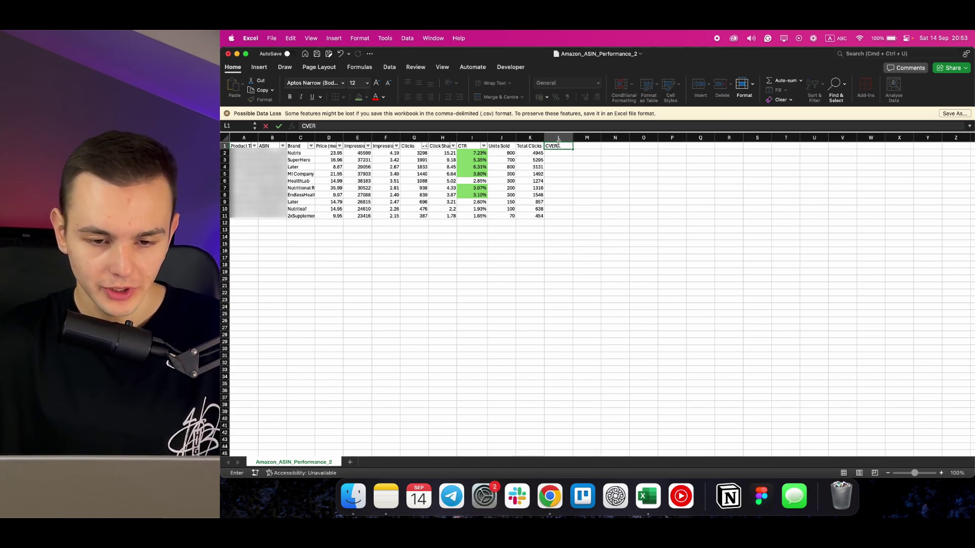
{"action": "key", "text": "Return"}
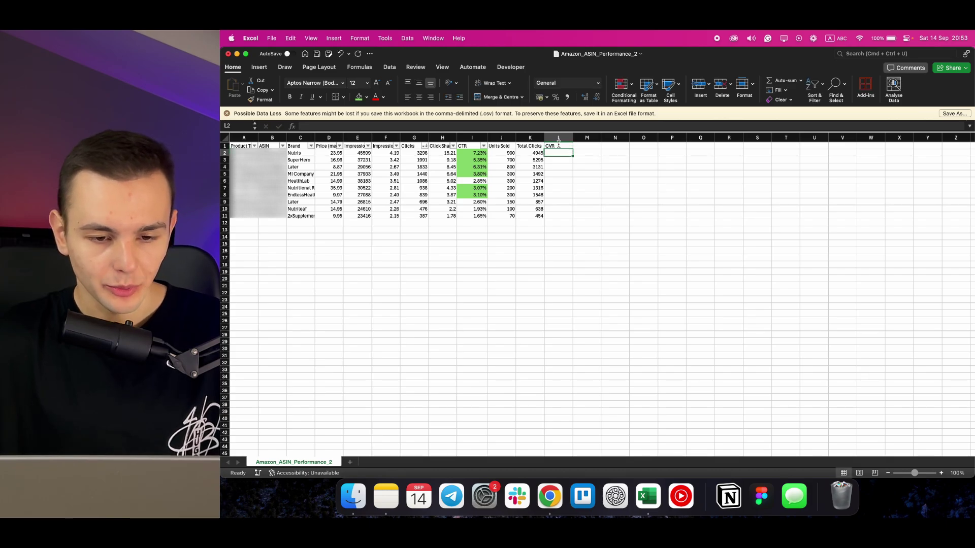
{"action": "type", "text": "="}
{"action": "left_click", "coordinate": [509, 152]}
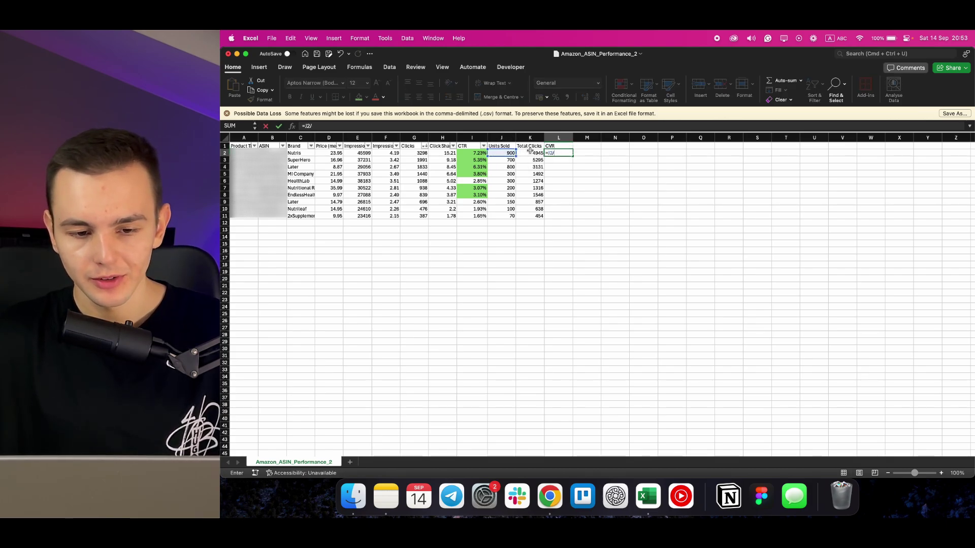
{"action": "key", "text": "Return"}
Step: Fill the CVR formula down L2:L11 and format the results as percentages
{"action": "key", "text": "Up"}
{"action": "key", "text": "super+c"}
{"action": "key", "text": "Left"}
{"action": "key", "text": "super+Down"}
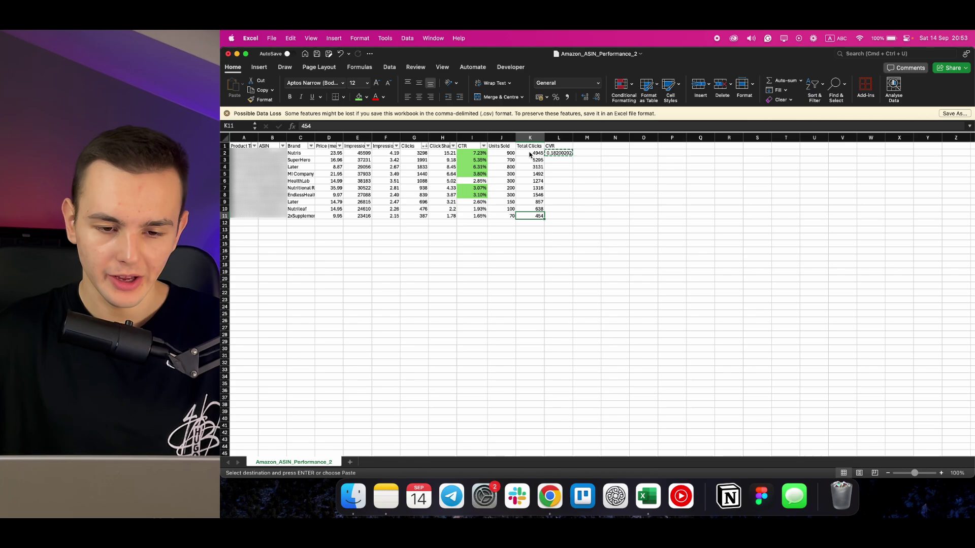
{"action": "key", "text": "Right"}
{"action": "key", "text": "shift+super+Up"}
{"action": "key", "text": "super+v"}
{"action": "left_click", "coordinate": [555, 97]}
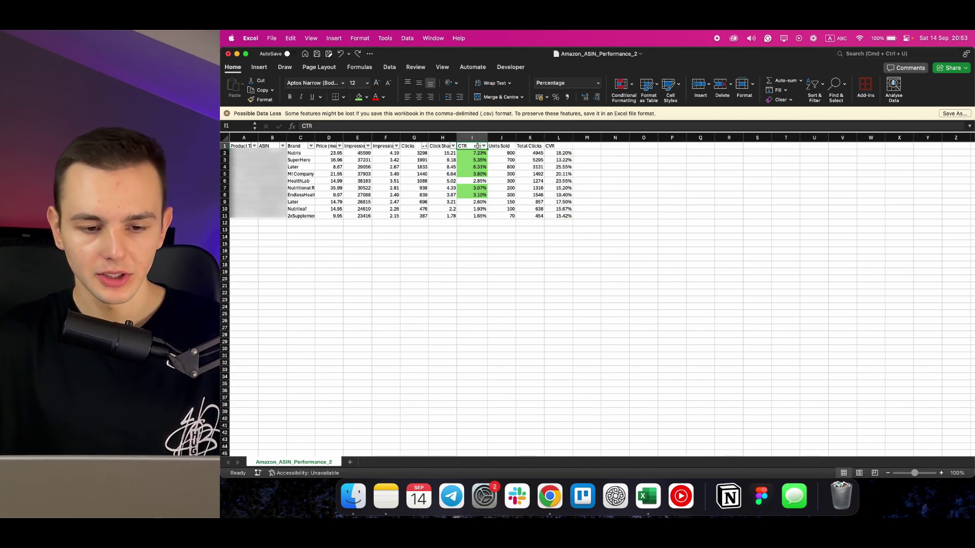
Step: Apply a green-yellow-red colour scale to the CTR values in I2:I11
{"action": "left_click_drag", "start_coordinate": [476, 153], "coordinate": [476, 216]}
{"action": "left_click", "coordinate": [623, 85]}
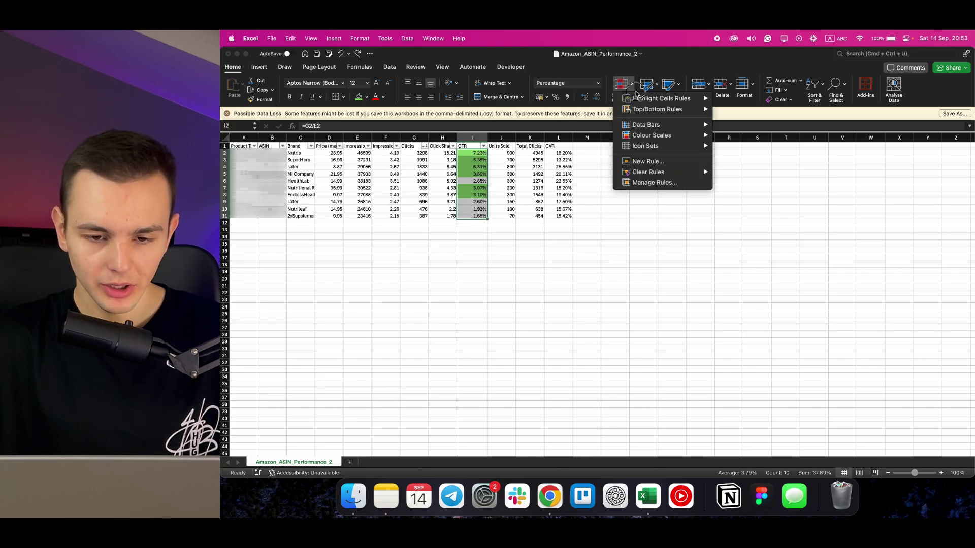
{"action": "mouse_move", "coordinate": [648, 137]}
{"action": "left_click", "coordinate": [721, 142]}
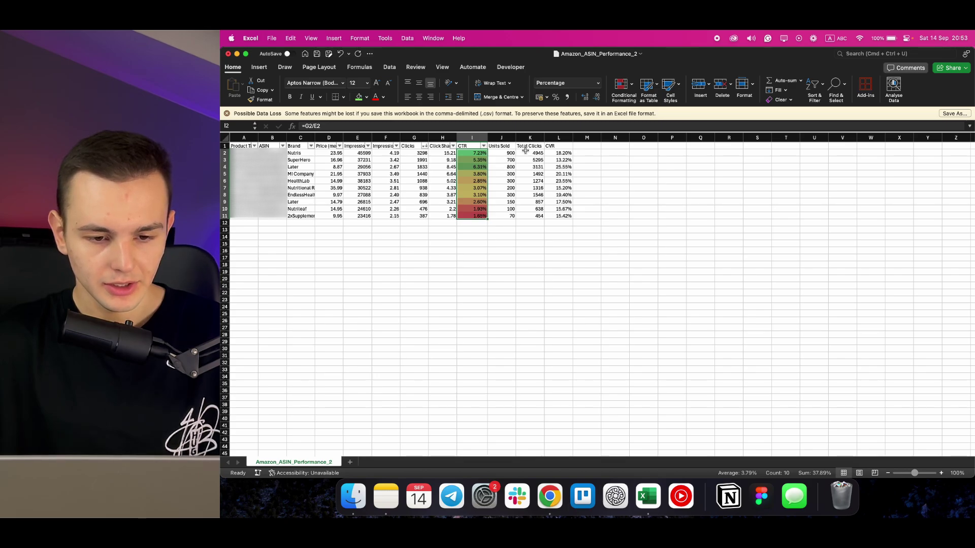
Step: Apply the same green-to-red colour scale to the CVR values in L2:L11
{"action": "left_click_drag", "start_coordinate": [560, 153], "coordinate": [559, 217]}
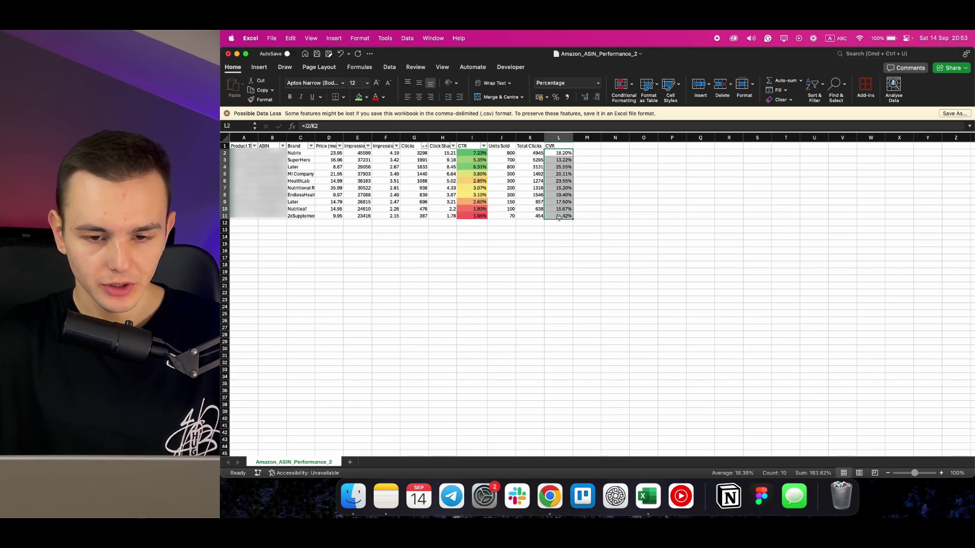
{"action": "left_click", "coordinate": [629, 89]}
{"action": "mouse_move", "coordinate": [651, 138]}
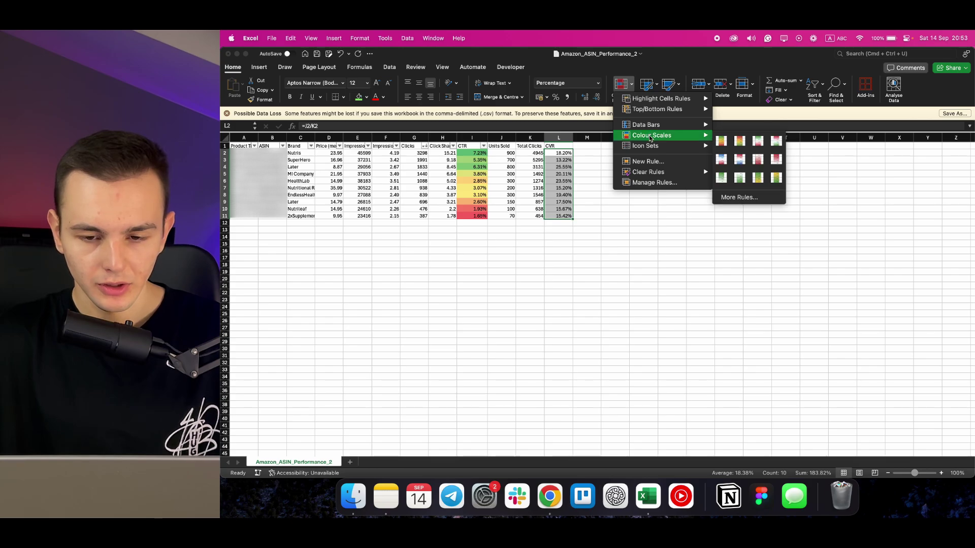
{"action": "left_click", "coordinate": [721, 141]}
{"action": "left_click", "coordinate": [615, 159]}
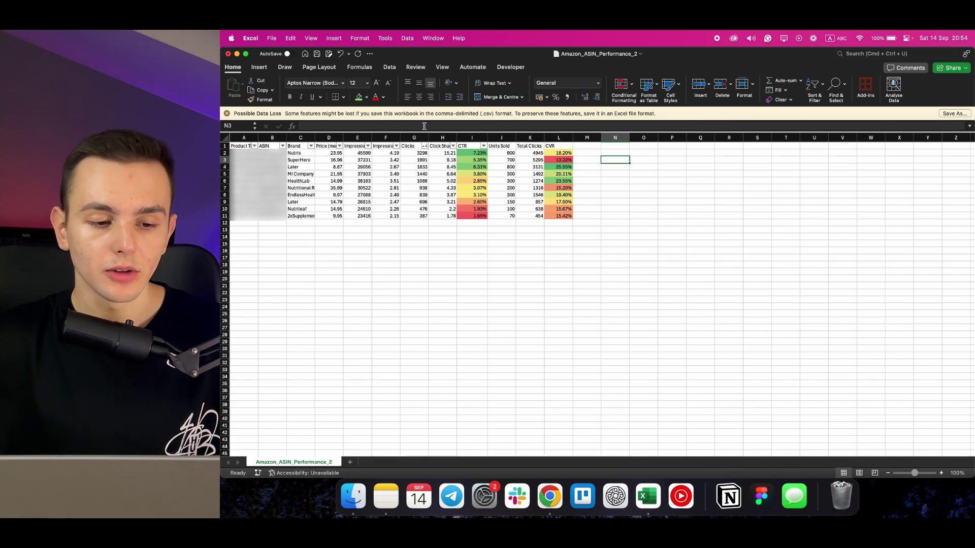
Step: Apply a red-yellow-green colour scale to prices D2:D11, cheapest green and priciest red
{"action": "left_click_drag", "start_coordinate": [331, 151], "coordinate": [331, 213]}
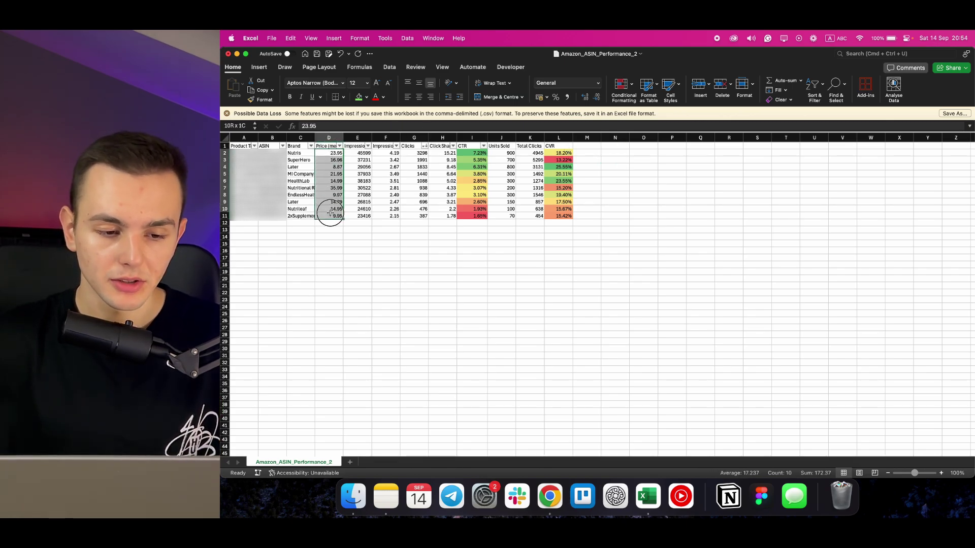
{"action": "left_click", "coordinate": [622, 86]}
{"action": "mouse_move", "coordinate": [664, 100]}
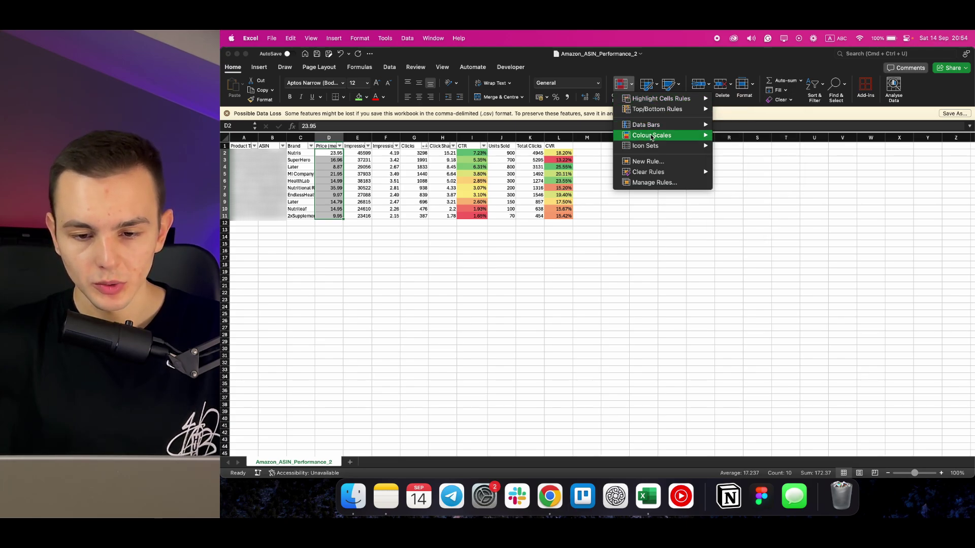
{"action": "mouse_move", "coordinate": [660, 136]}
{"action": "left_click", "coordinate": [739, 141]}
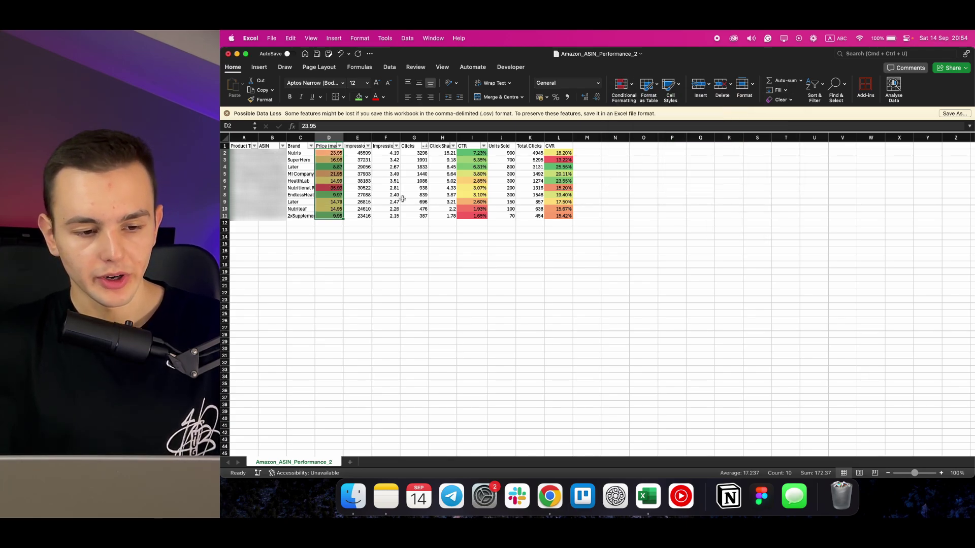
{"action": "left_click_drag", "start_coordinate": [339, 188], "coordinate": [531, 200]}
{"action": "left_click", "coordinate": [338, 235]}
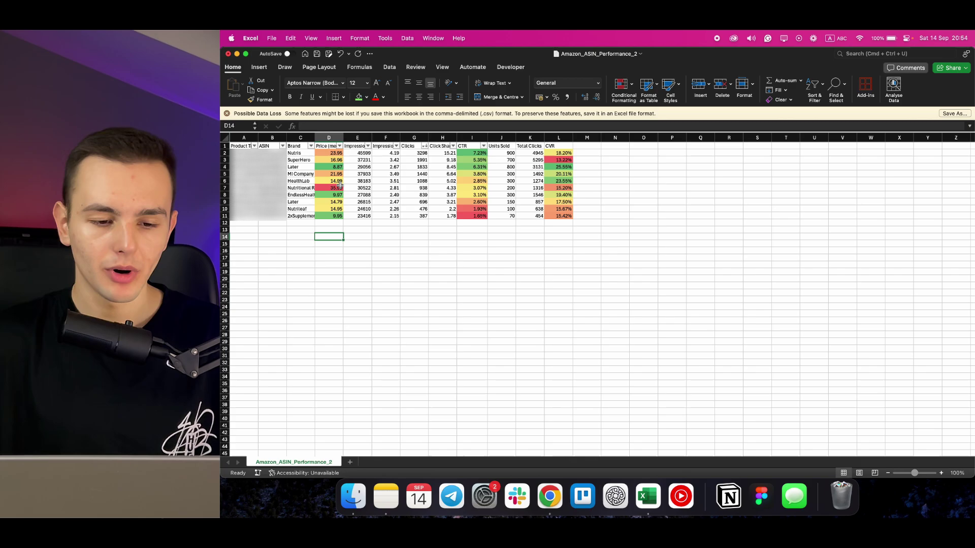
{"action": "left_click_drag", "start_coordinate": [485, 151], "coordinate": [316, 154]}
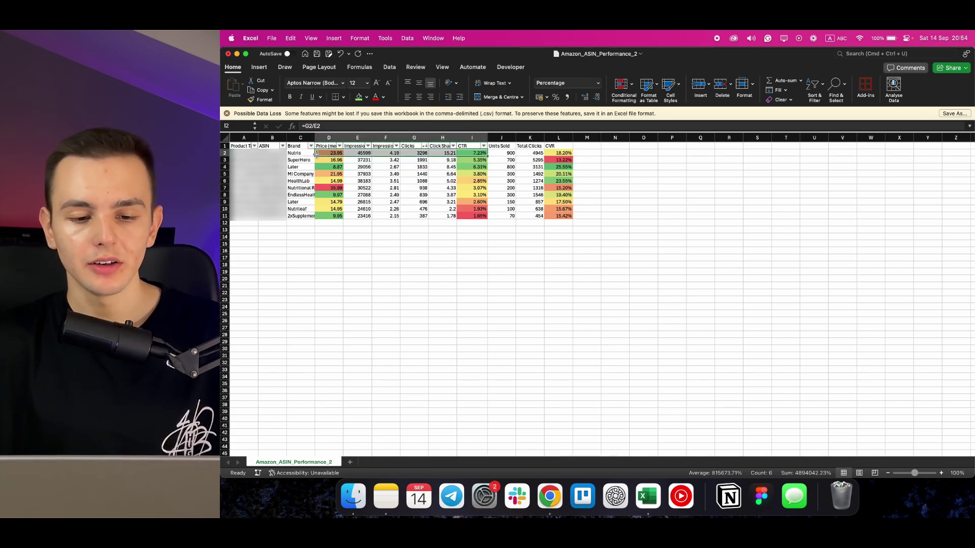
{"action": "left_click", "coordinate": [569, 167]}
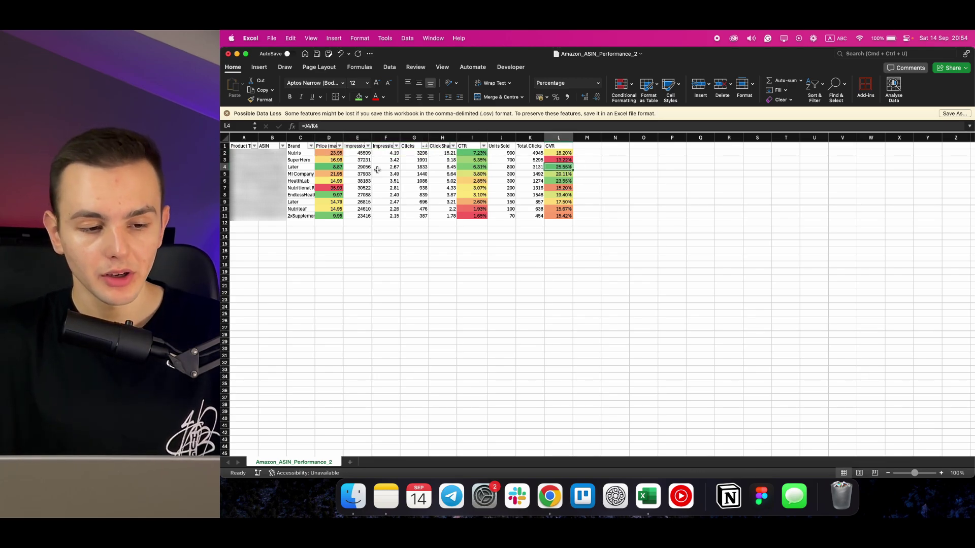
{"action": "left_click_drag", "start_coordinate": [482, 154], "coordinate": [434, 156]}
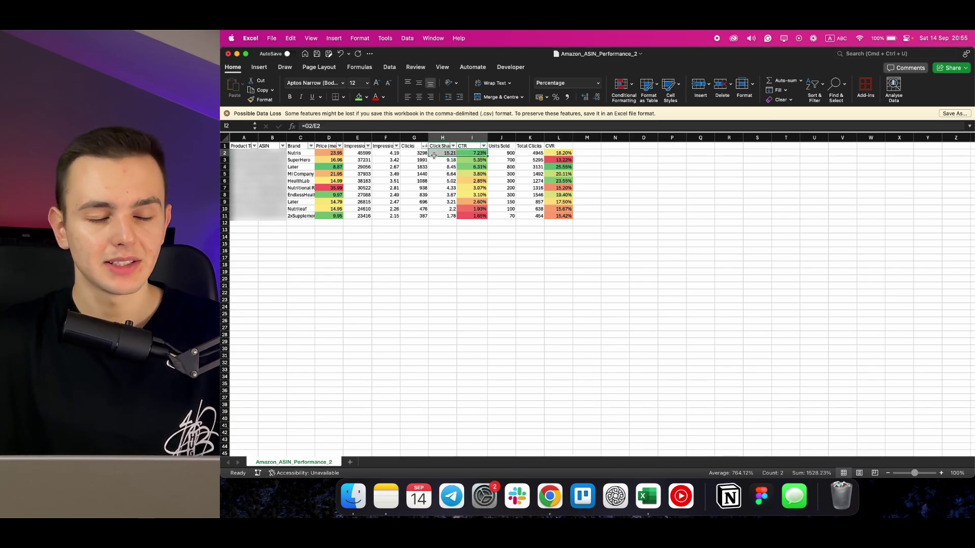
{"action": "left_click", "coordinate": [477, 153]}
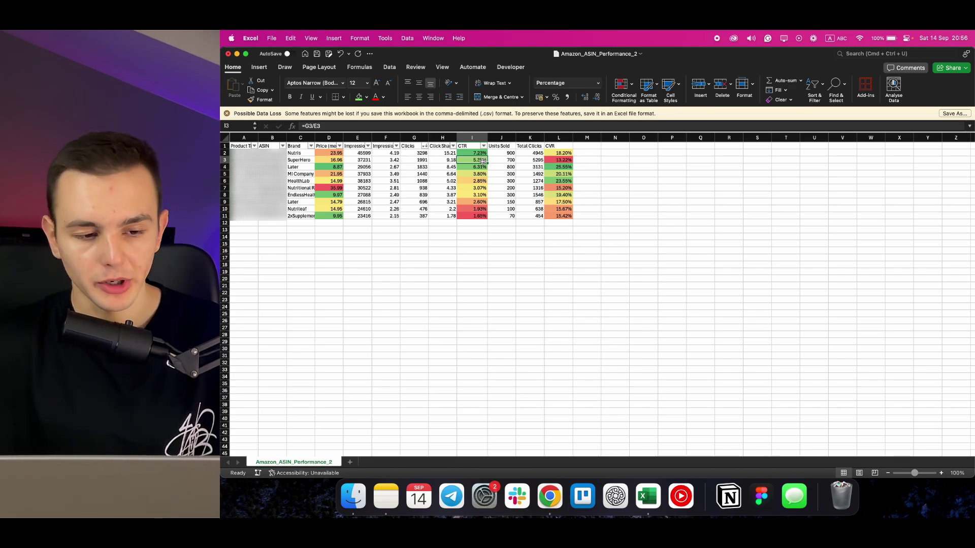
{"action": "left_click", "coordinate": [478, 167]}
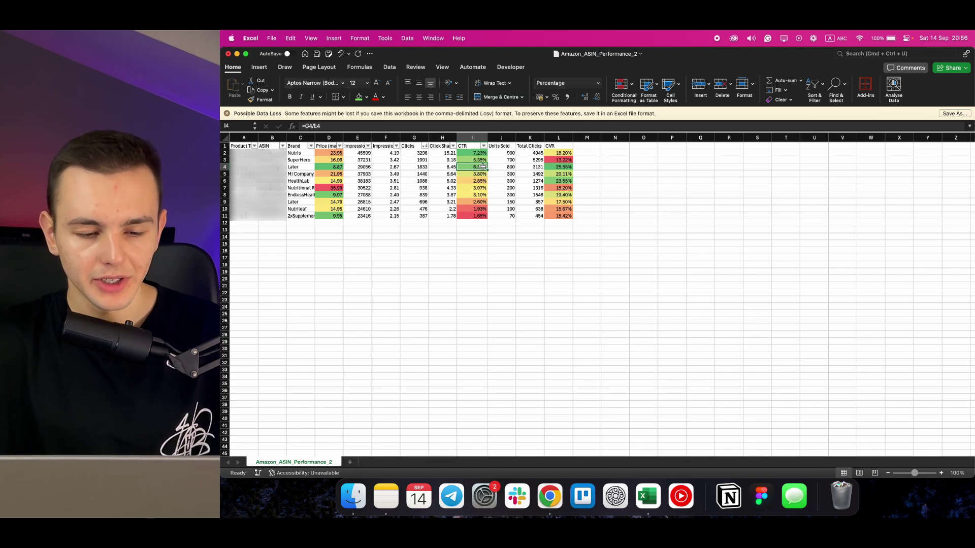
{"action": "left_click_drag", "start_coordinate": [329, 167], "coordinate": [559, 167]}
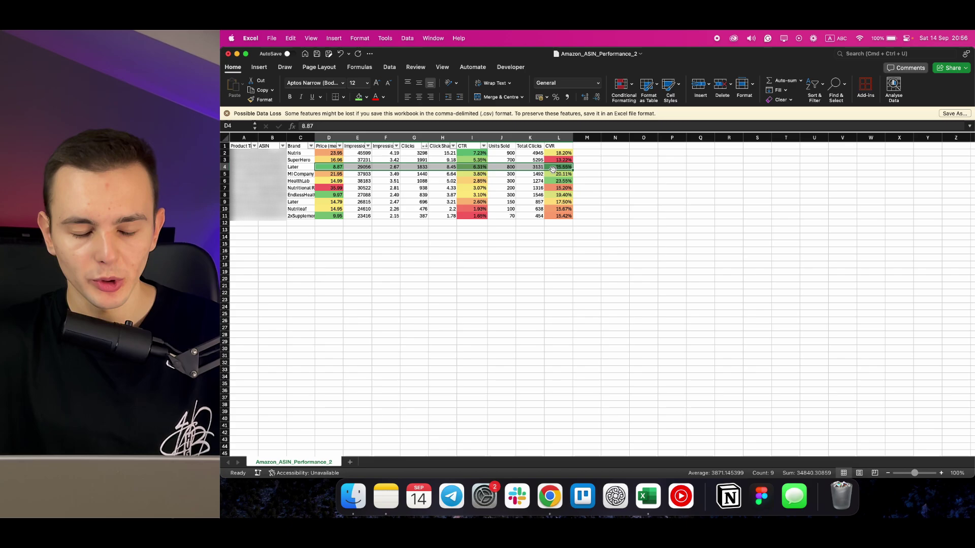
{"action": "left_click", "coordinate": [472, 167]}
{"action": "left_click", "coordinate": [558, 167], "text": "super"}
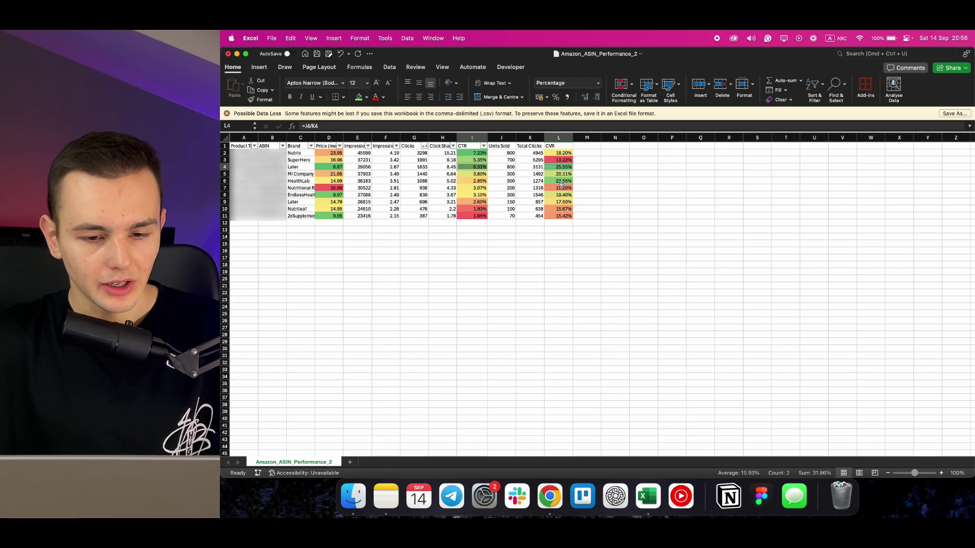
{"action": "left_click_drag", "start_coordinate": [567, 174], "coordinate": [336, 174]}
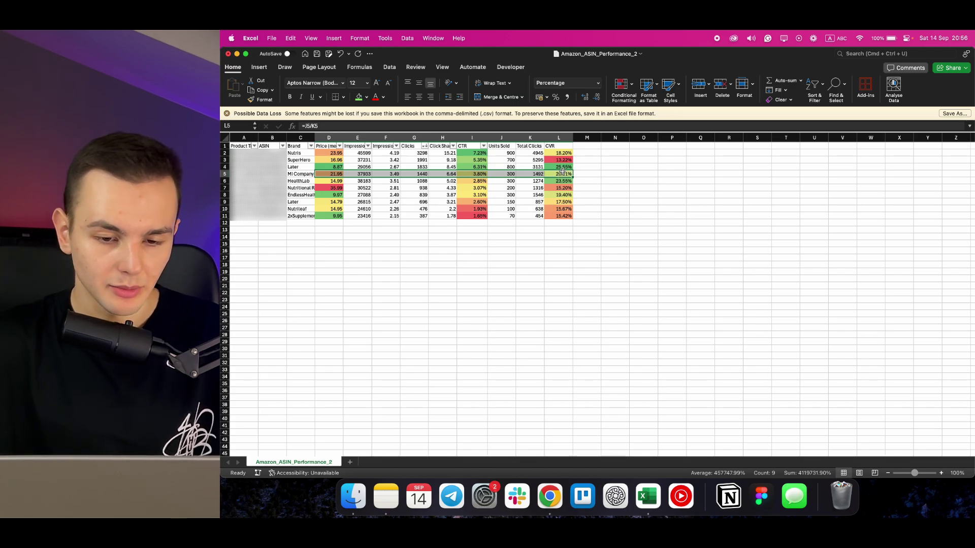
{"action": "left_click", "coordinate": [331, 188]}
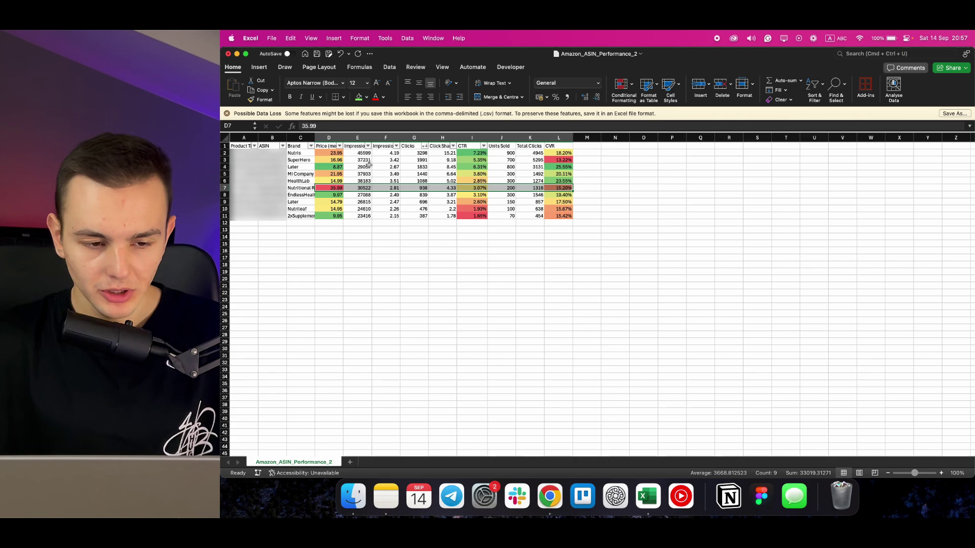
{"action": "left_click_drag", "start_coordinate": [331, 187], "coordinate": [383, 187]}
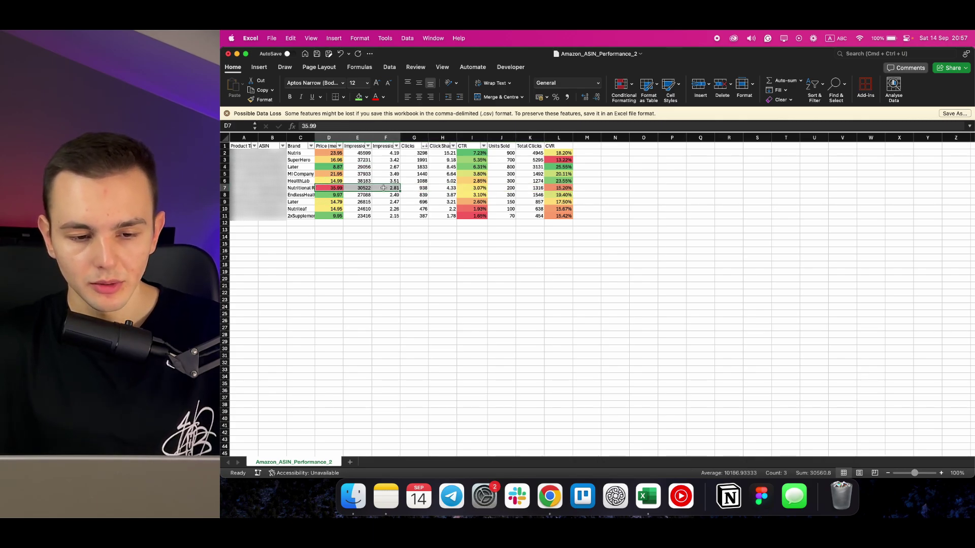
{"action": "left_click", "coordinate": [461, 187]}
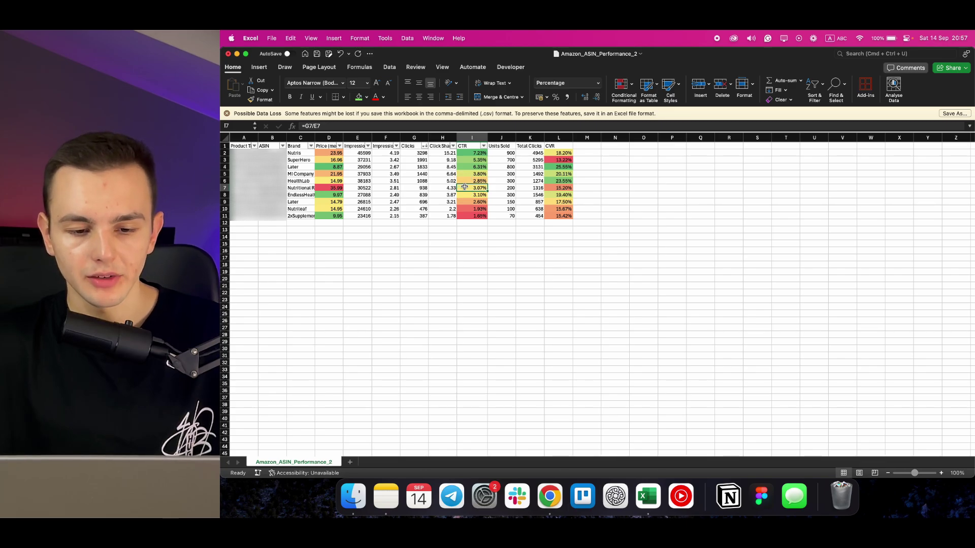
{"action": "left_click_drag", "start_coordinate": [467, 187], "coordinate": [562, 188]}
{"action": "left_click", "coordinate": [561, 189]}
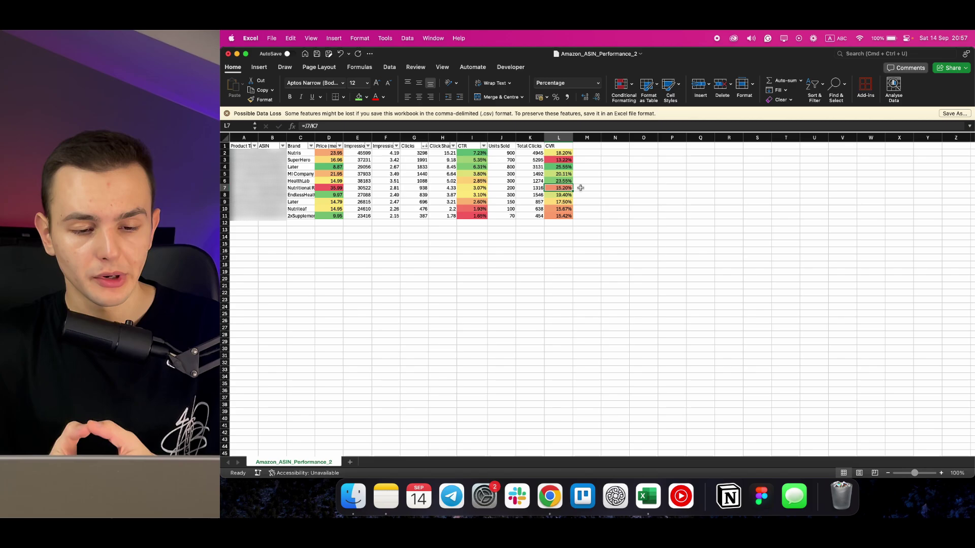
{"action": "left_click", "coordinate": [468, 188]}
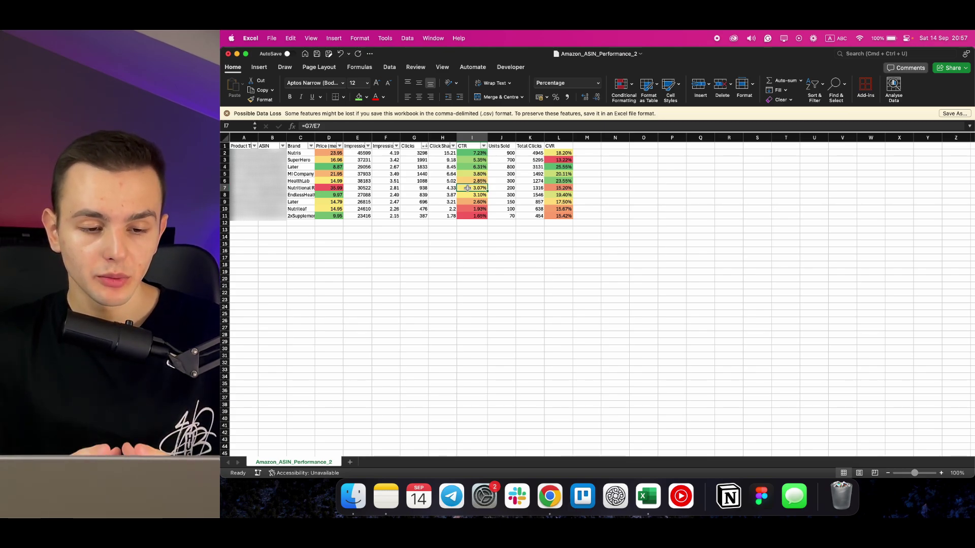
{"action": "left_click_drag", "start_coordinate": [414, 153], "coordinate": [418, 217]}
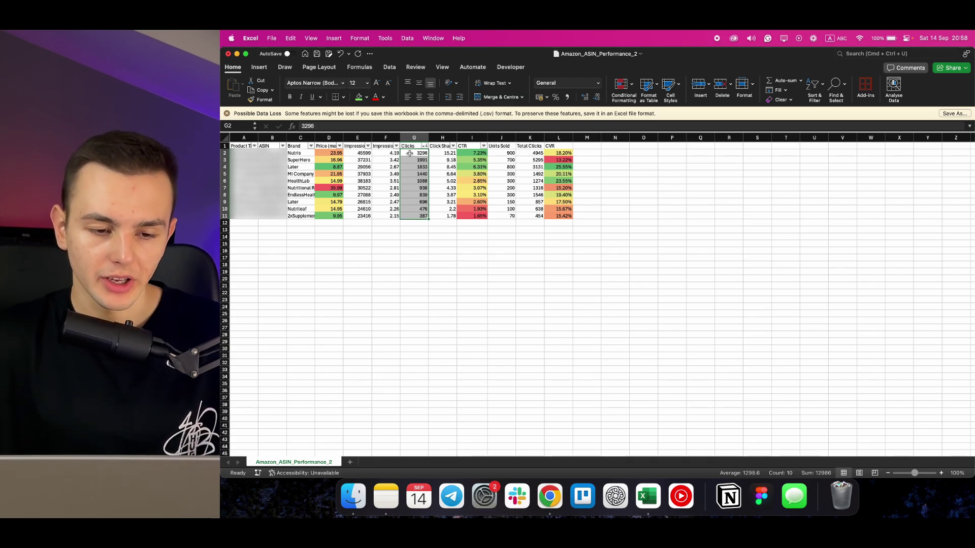
{"action": "left_click_drag", "start_coordinate": [410, 153], "coordinate": [408, 219]}
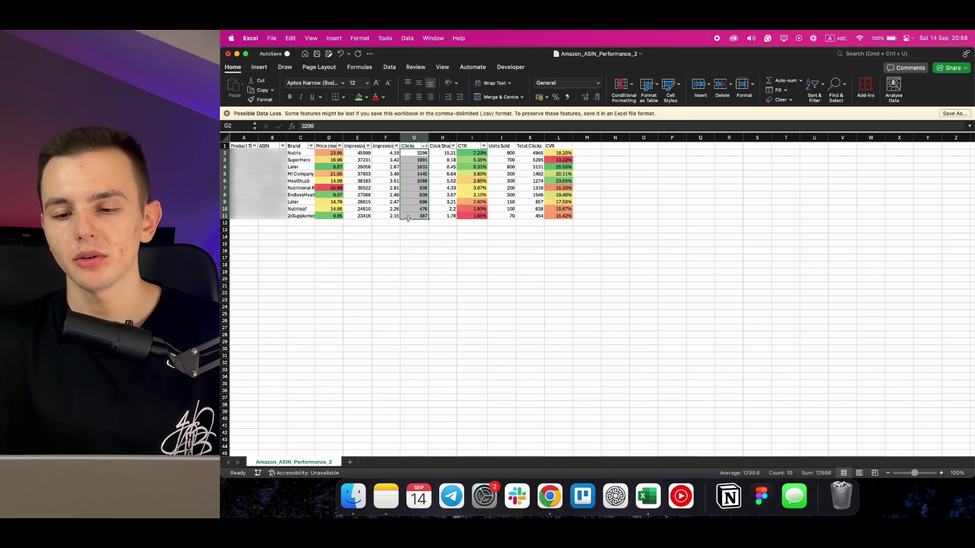
{"action": "left_click_drag", "start_coordinate": [559, 146], "coordinate": [559, 230]}
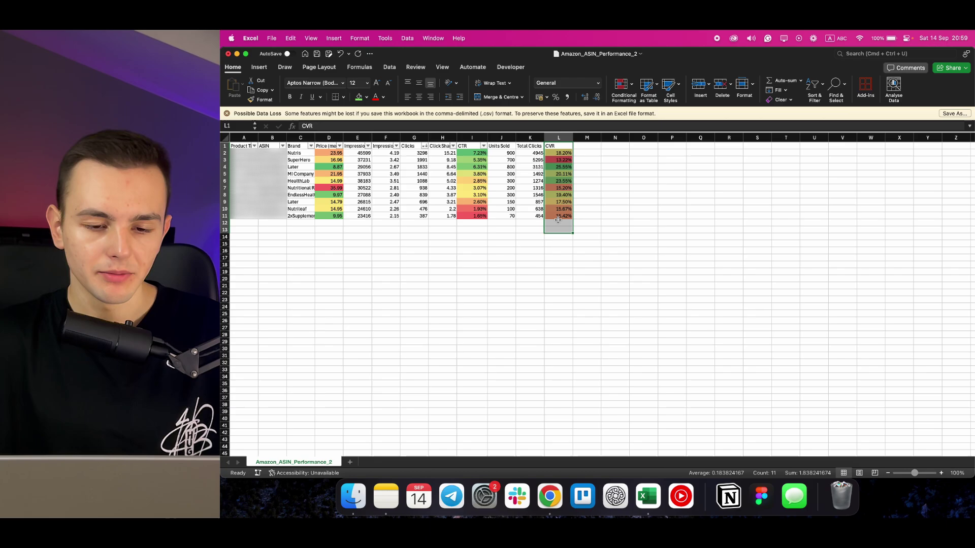
{"action": "left_click_drag", "start_coordinate": [565, 148], "coordinate": [566, 214]}
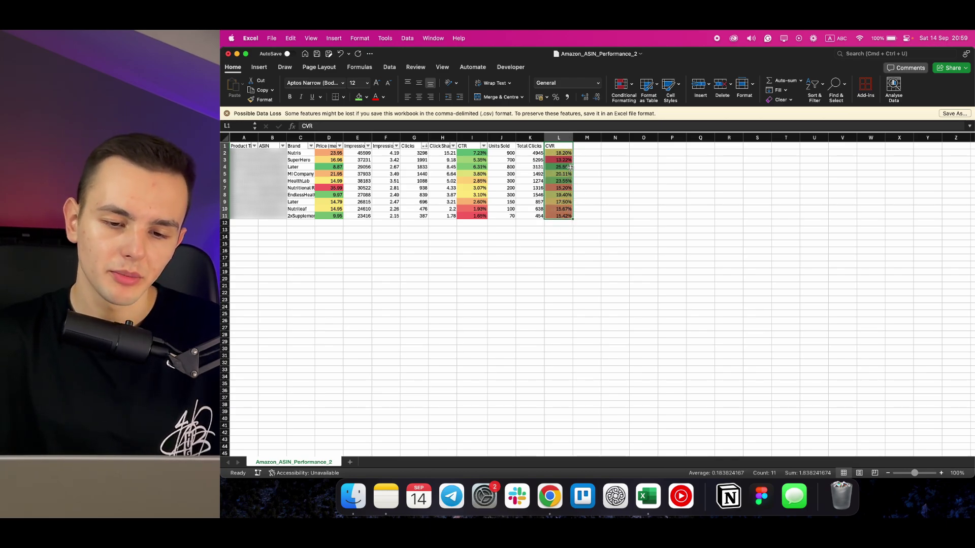
{"action": "left_click_drag", "start_coordinate": [570, 167], "coordinate": [386, 167]}
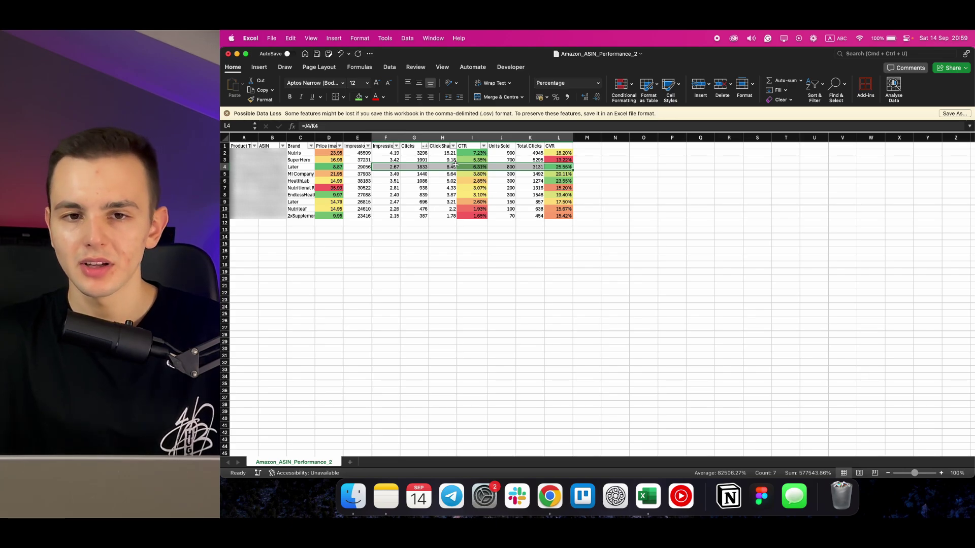
{"action": "left_click", "coordinate": [569, 167]}
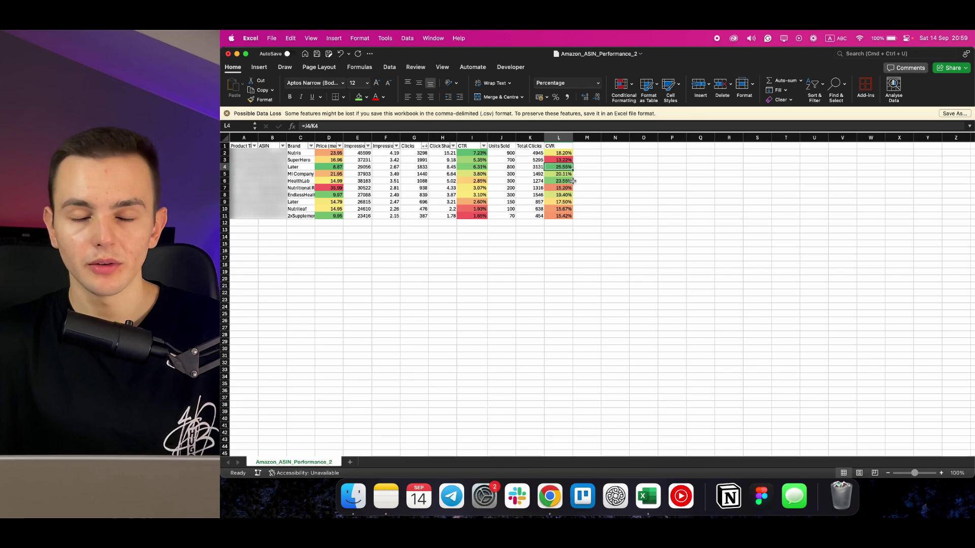